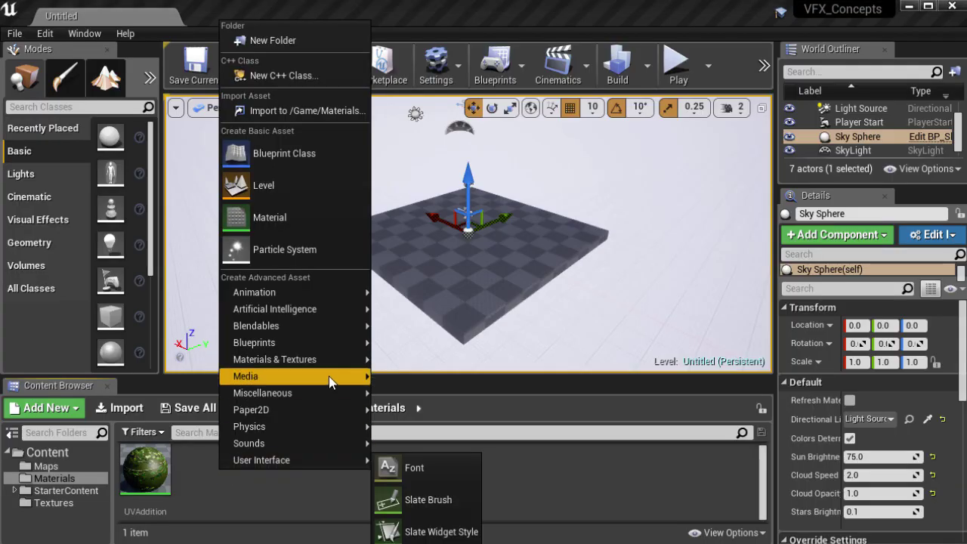
Step: Create a material named UVScale in the Materials folder and open it for editing
mouse_move(338, 369)
left_click(423, 432)
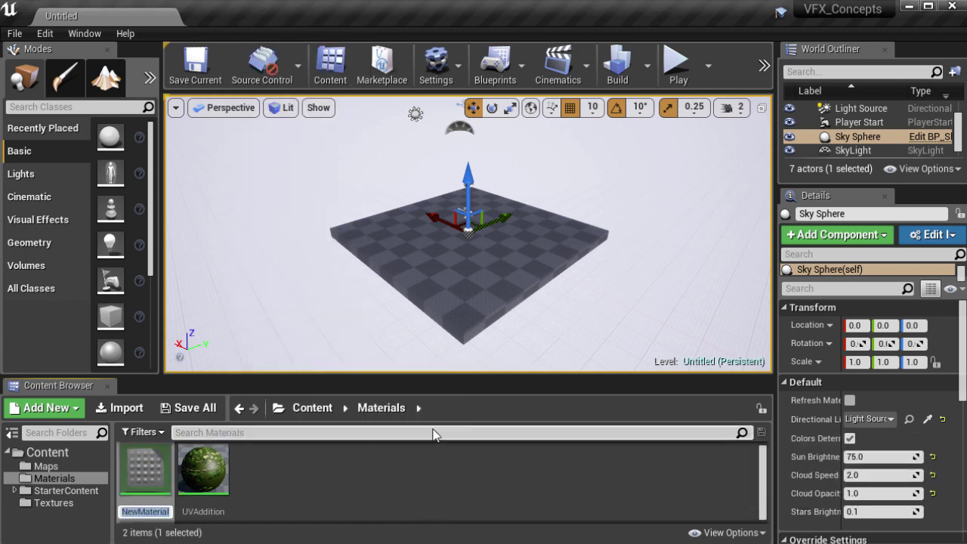
type("UVScale")
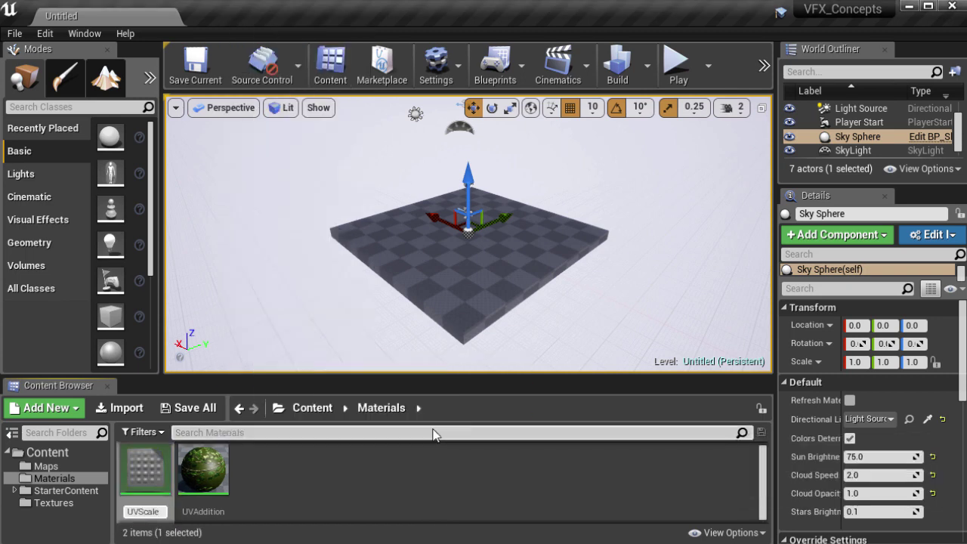
key("Return")
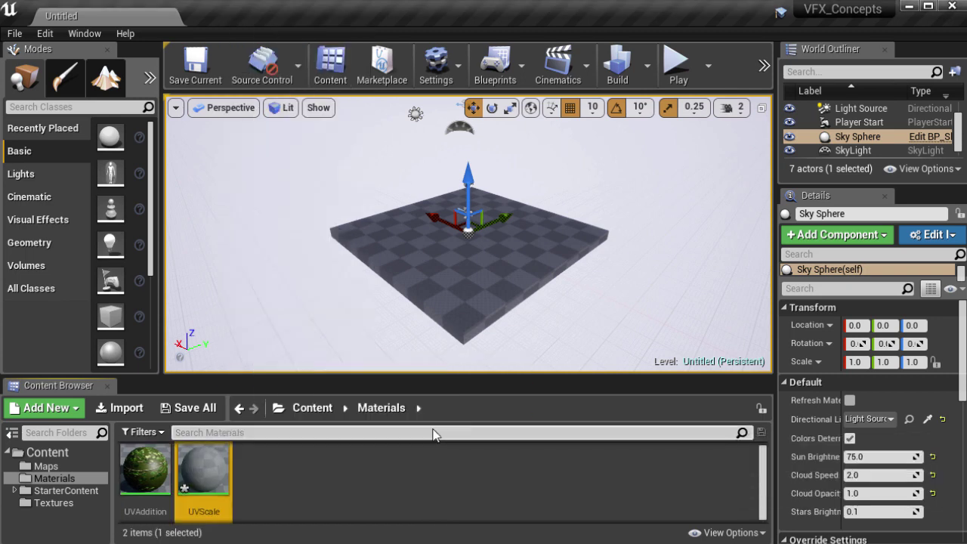
double_click(214, 480)
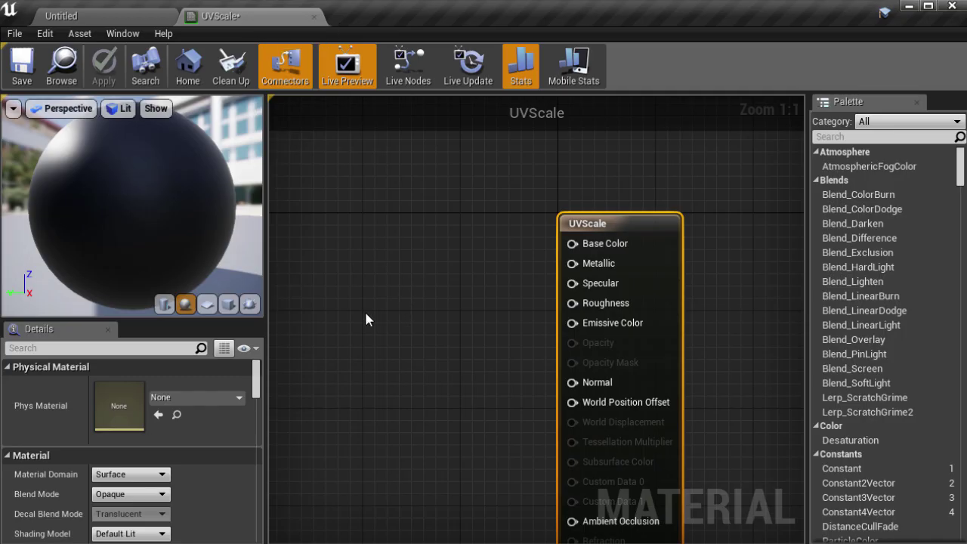
Step: Show the material preview from the Left view on a plane primitive, and close the Palette
left_click(60, 108)
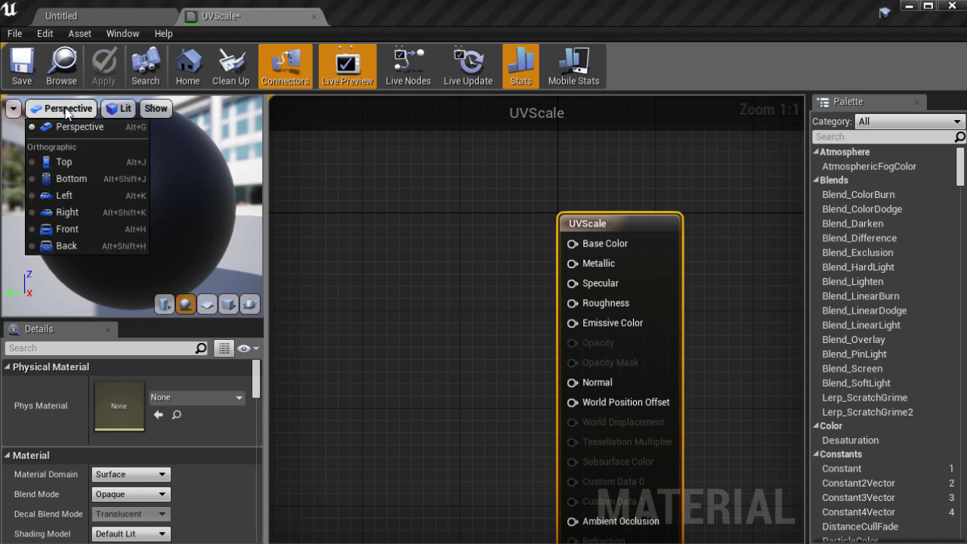
left_click(89, 193)
left_click(103, 108)
left_click(120, 141)
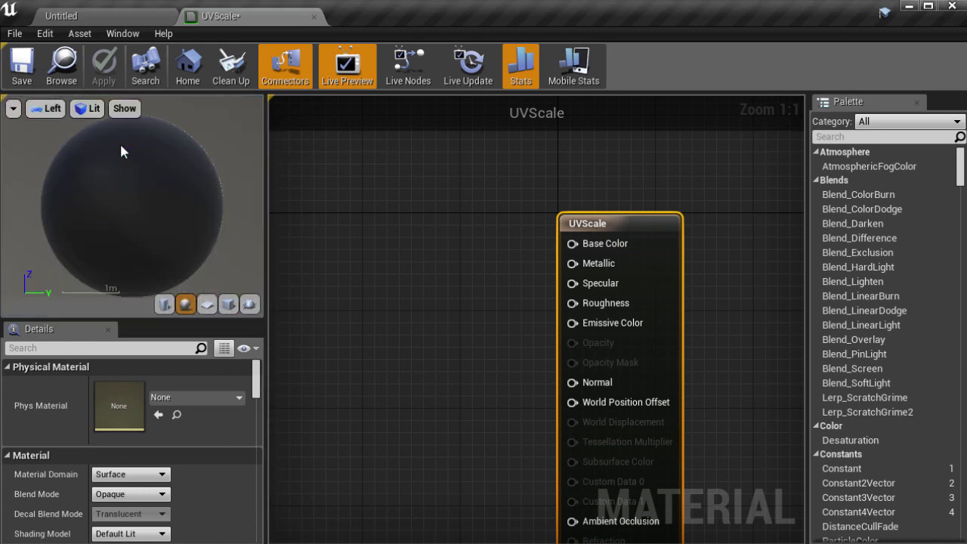
left_click(207, 304)
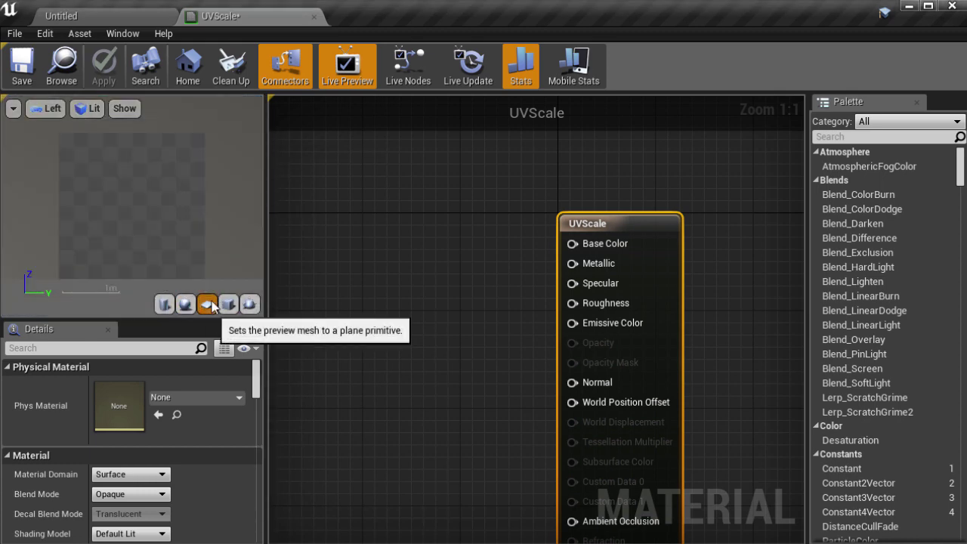
scroll(427, 313, "down", 1)
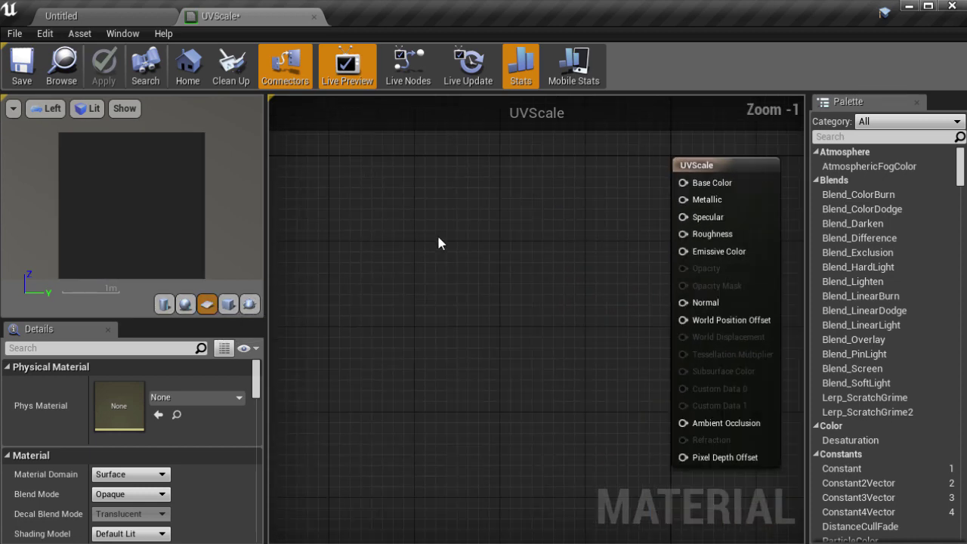
left_click(917, 101)
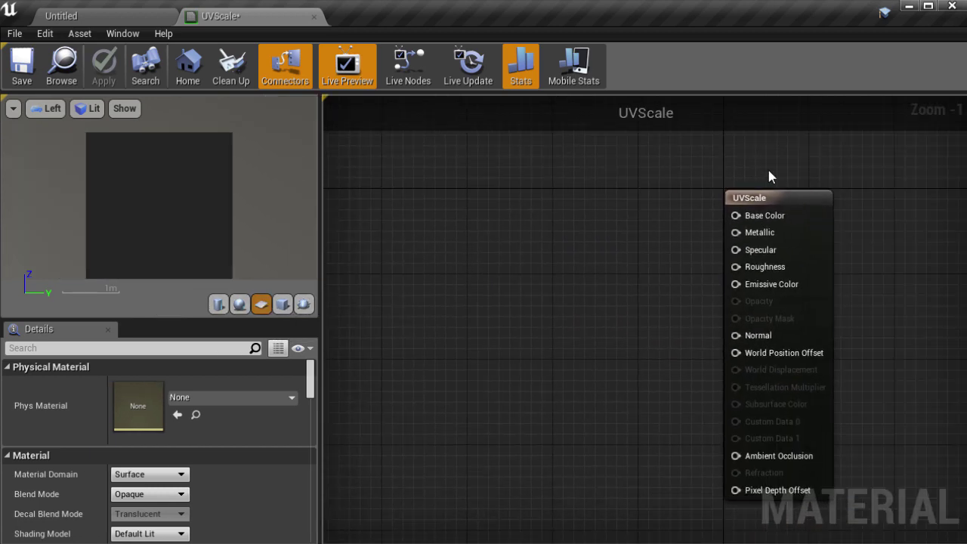
Step: Add a Texture Sample node to the graph and assign it the T_Spark_Core texture
right_click_drag(561, 261, 583, 248)
right_click(561, 245)
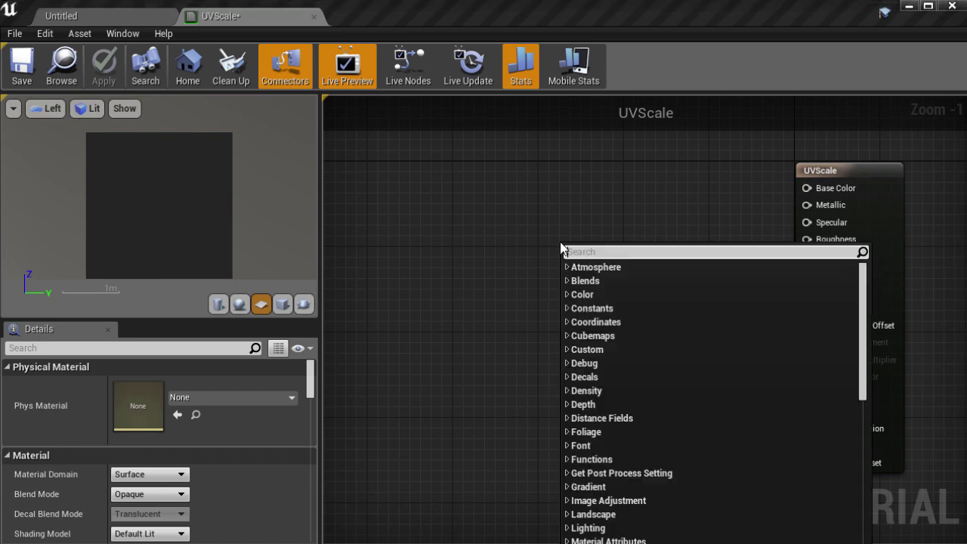
type("text")
key("Return")
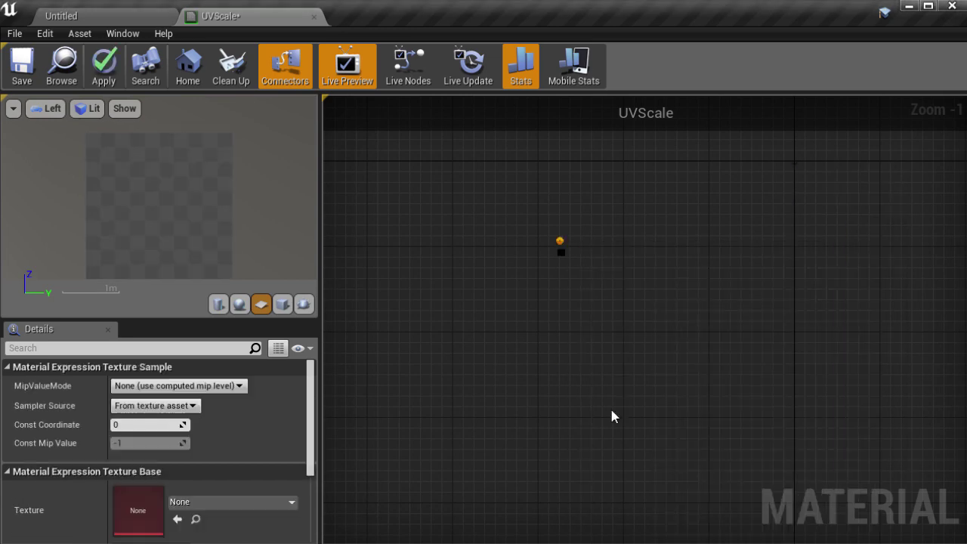
left_click(219, 501)
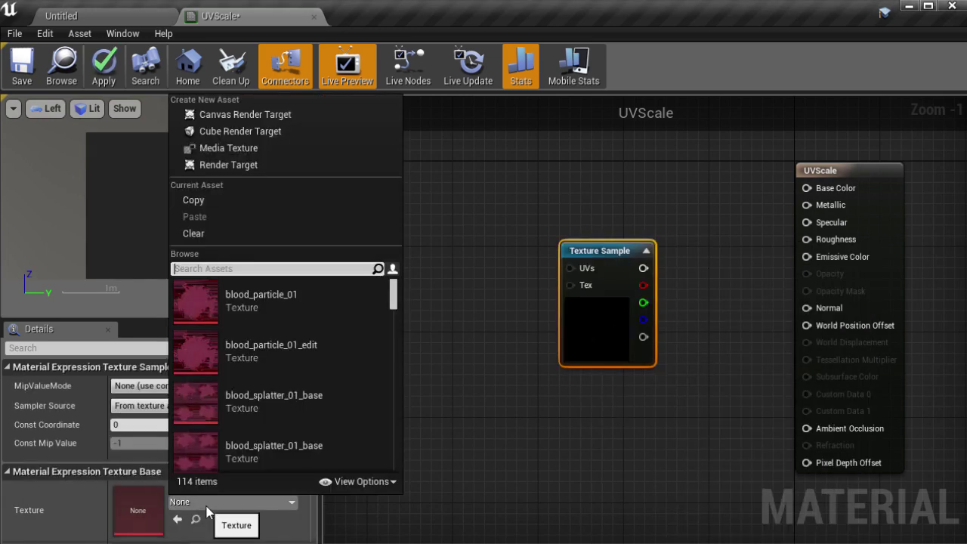
left_click_drag(393, 294, 397, 432)
left_click(285, 331)
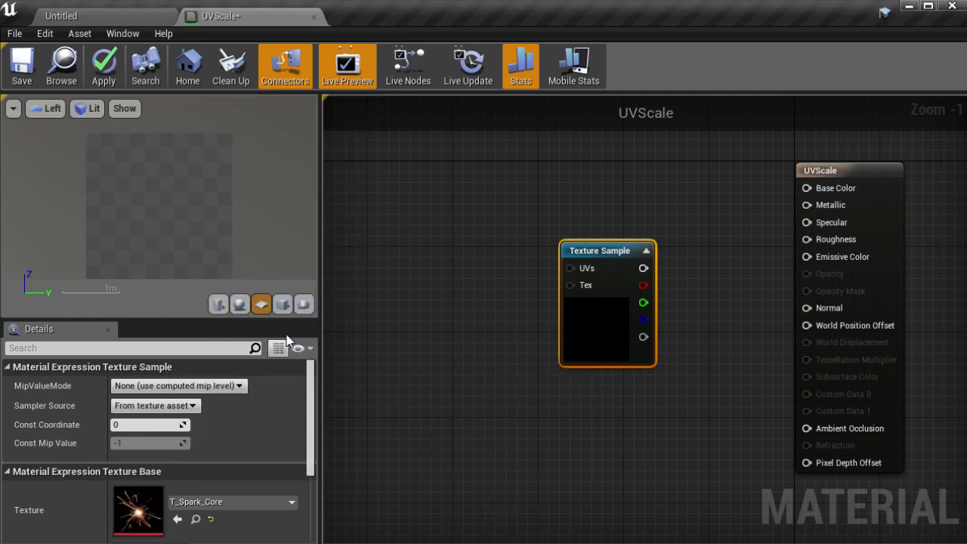
Step: Enlarge the preview viewport and connect the Texture Sample's RGB output to the material's Emissive Color
left_click_drag(321, 244, 458, 249)
left_click_drag(284, 321, 284, 409)
right_click_drag(681, 340, 539, 329)
scroll(511, 338, "up", 1)
right_click(559, 321)
left_click(641, 231)
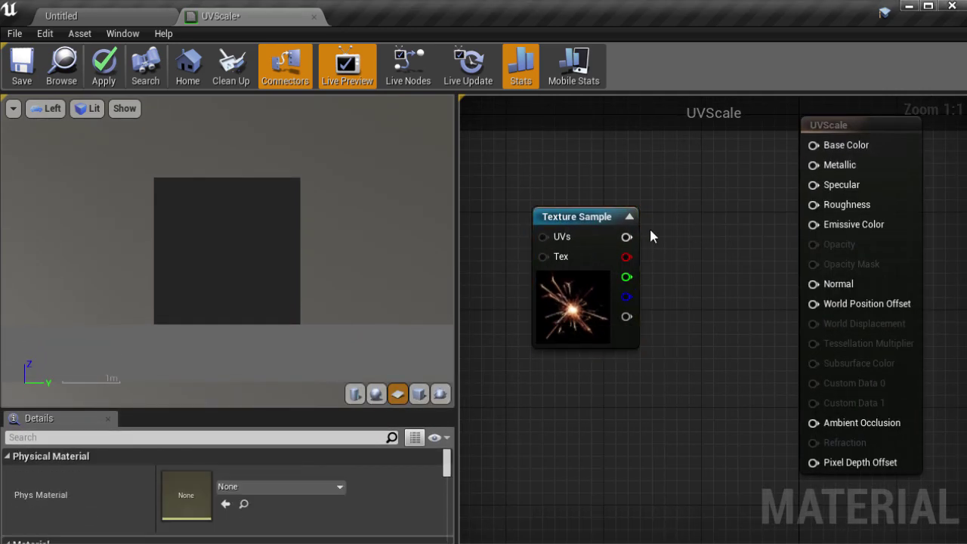
left_click_drag(626, 237, 814, 224)
Step: Add a Texture Coordinate node and connect it to the Texture Sample's UVs input
right_click_drag(706, 298, 894, 307)
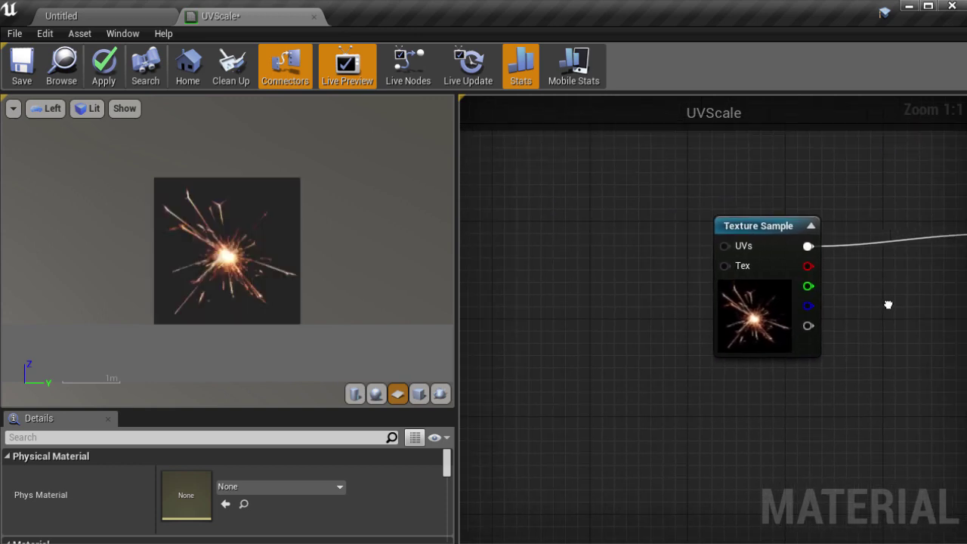
scroll(339, 276, "up", 5)
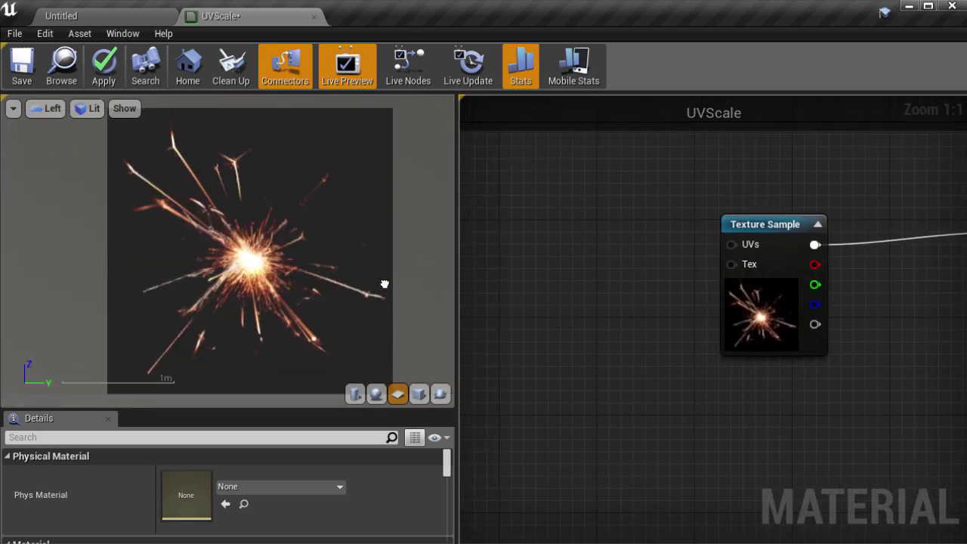
right_click_drag(387, 283, 399, 294)
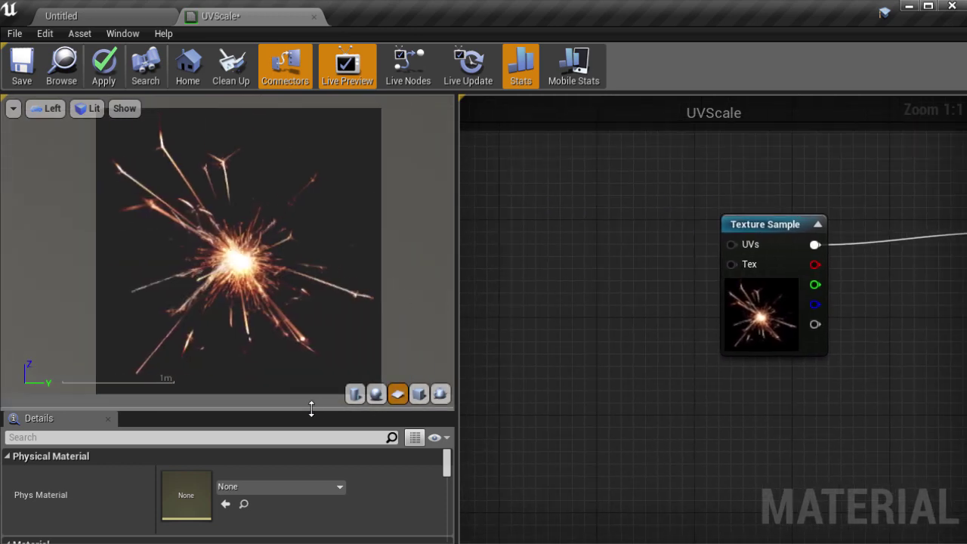
right_click_drag(583, 339, 589, 355)
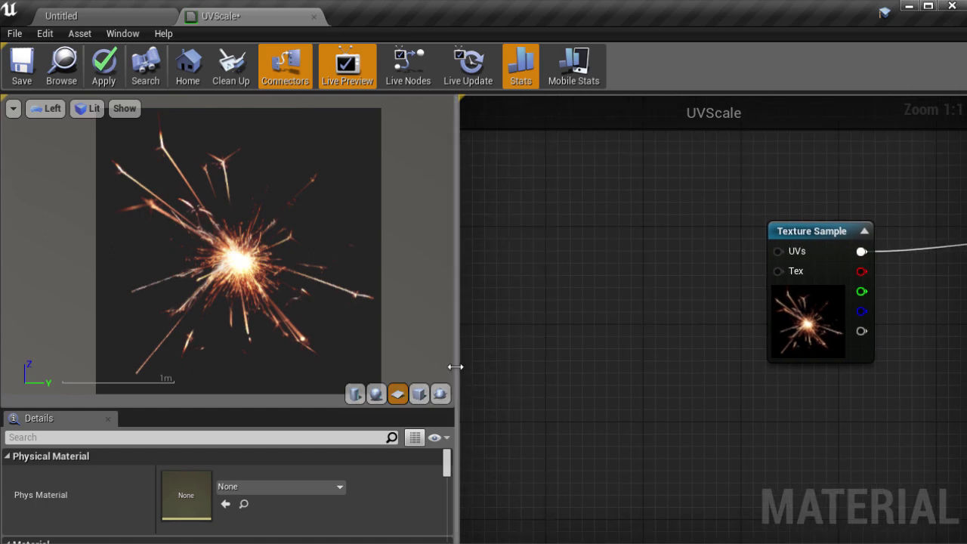
left_click_drag(455, 367, 340, 364)
right_click_drag(460, 322, 480, 322)
right_click(457, 266)
type("coo")
left_click(521, 436)
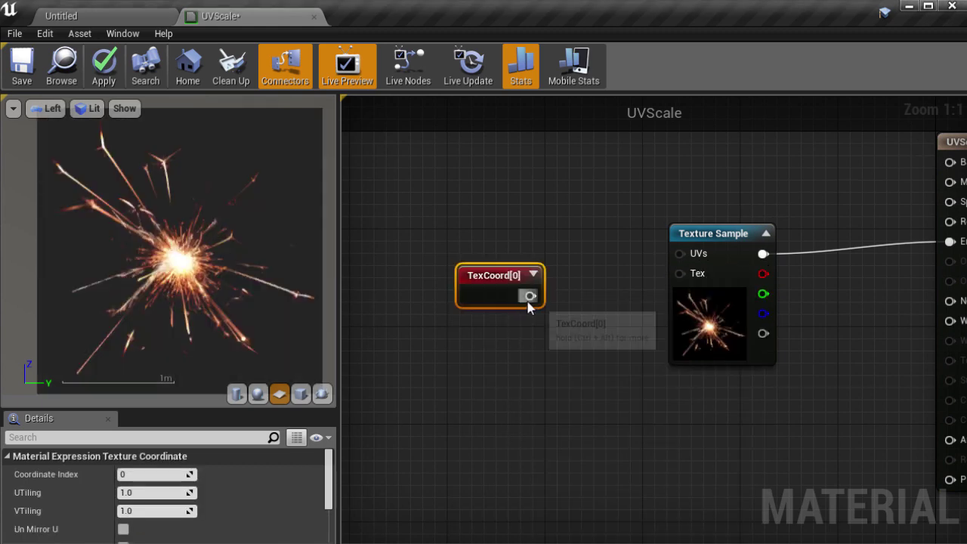
left_click_drag(531, 295, 679, 253)
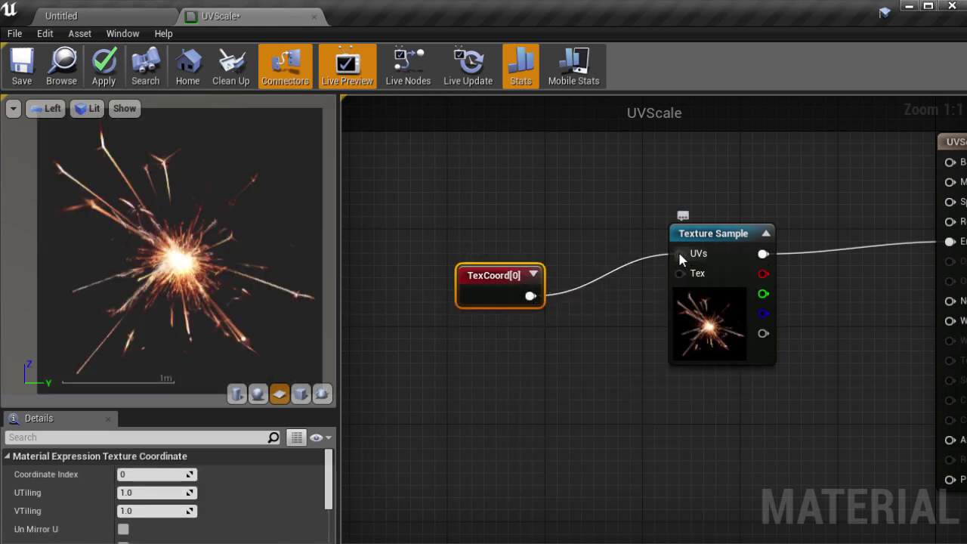
Step: Move the TexCoord node farther away from the Texture Sample and expand its node preview
right_click_drag(556, 378, 723, 385)
left_click_drag(665, 298, 458, 257)
left_click(506, 247)
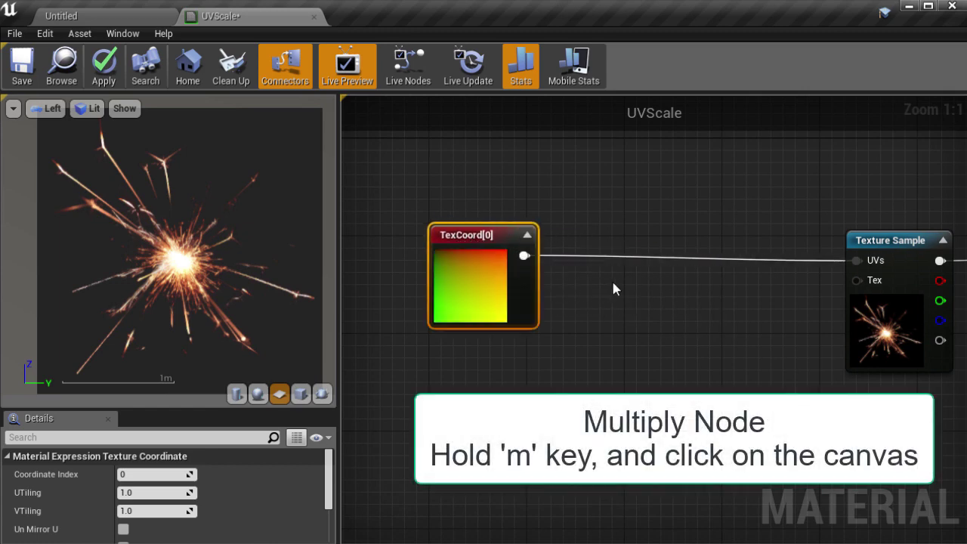
Step: Add a Multiply node with TexCoord connected to input A and a new Constant node connected to input B
left_click(613, 283)
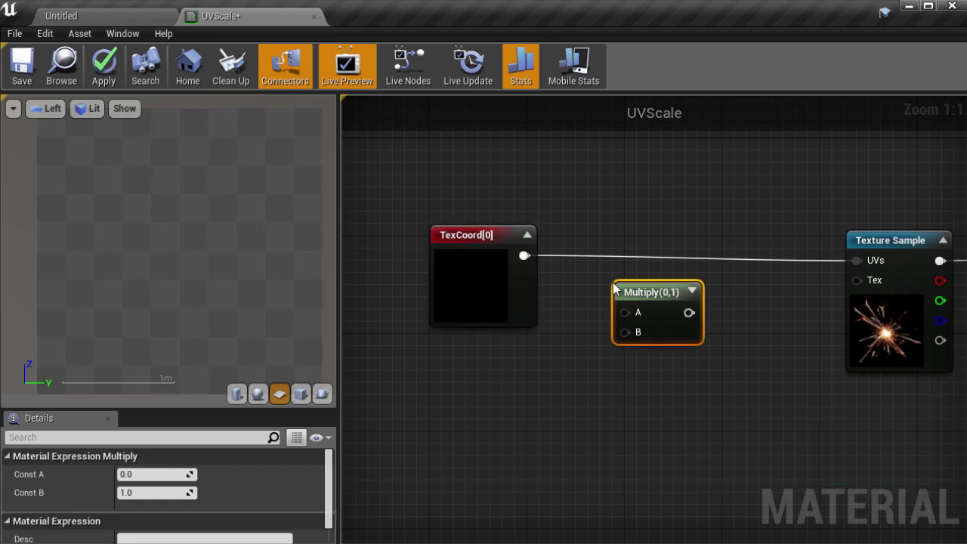
left_click_drag(525, 256, 625, 311)
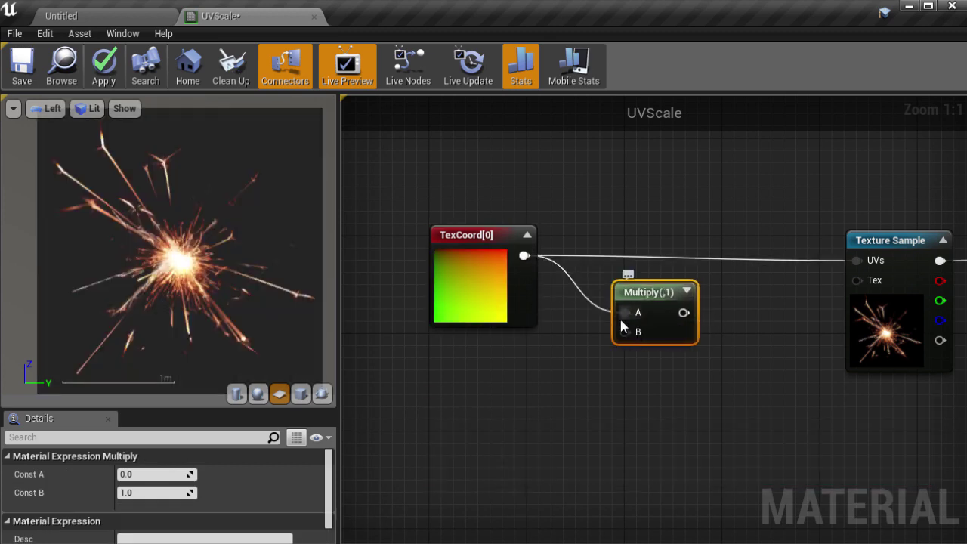
key("1")
left_click(488, 377)
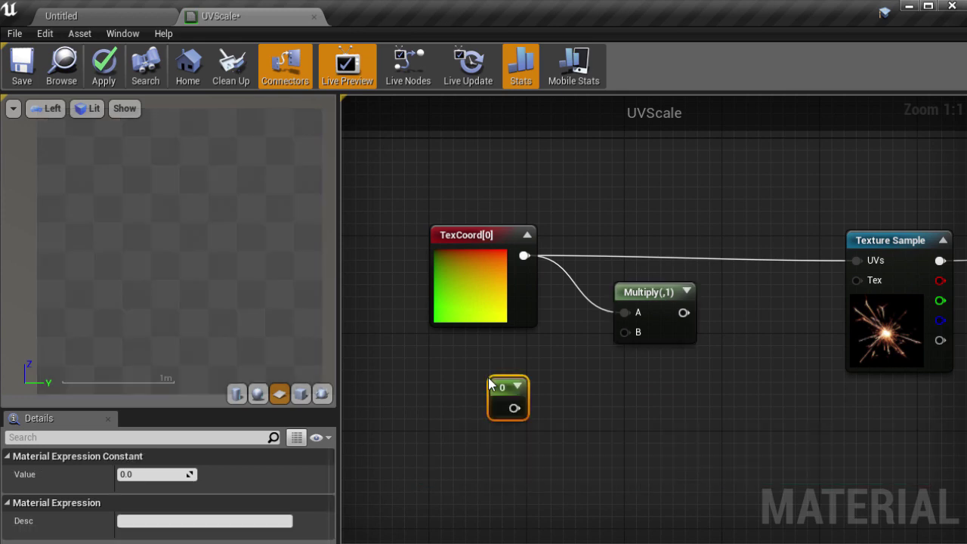
left_click_drag(514, 408, 624, 332)
Step: Set the constant's value to 1 and connect the Multiply output to the Texture Sample's UVs
left_click(147, 474)
type("1")
key("Return")
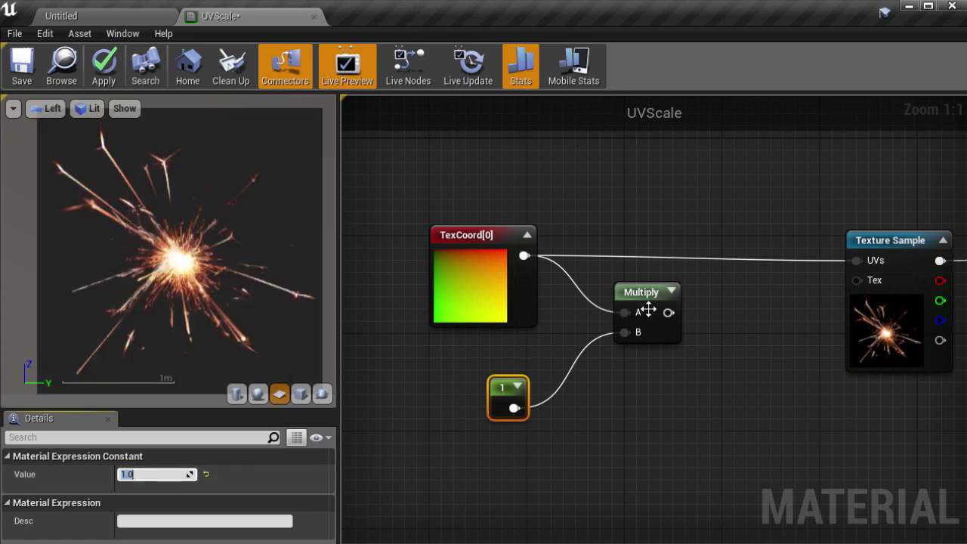
left_click_drag(669, 312, 858, 260)
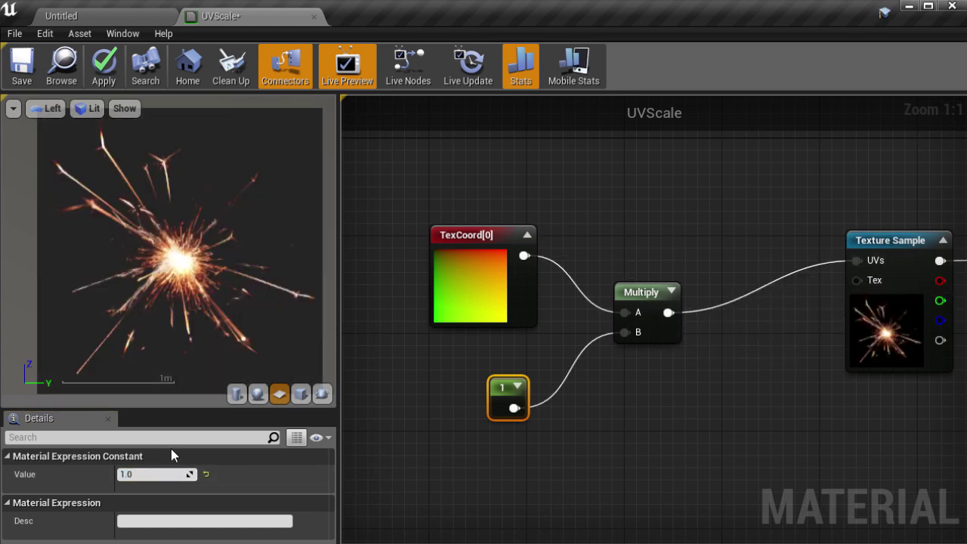
Step: Try different UV scales by setting the constant's value to 2, 3 and 4 in turn
left_click(144, 469)
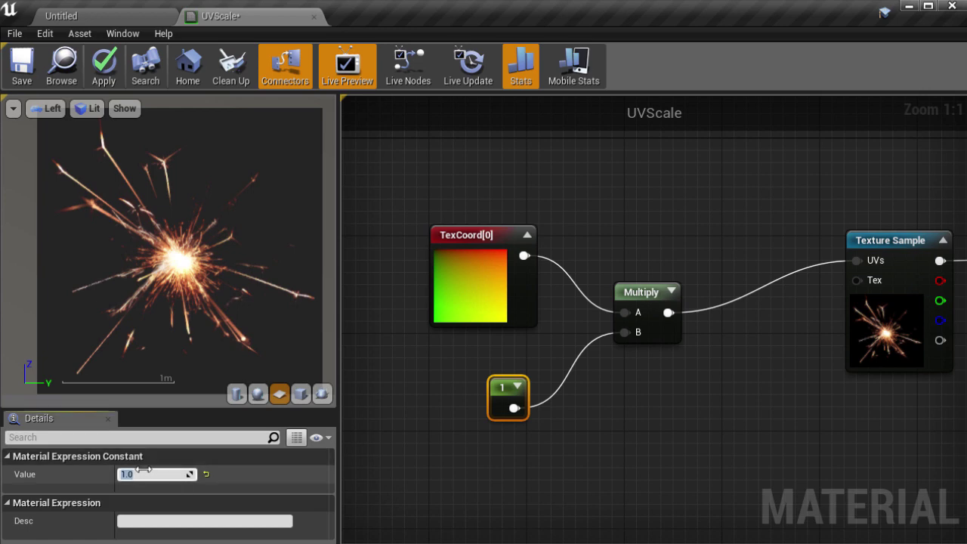
type("2")
key("Return")
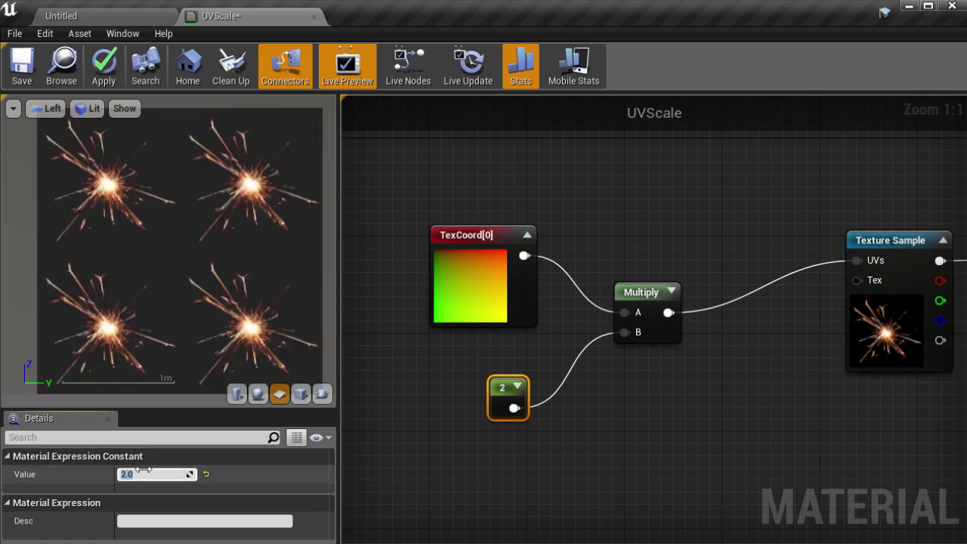
type("3")
key("Return")
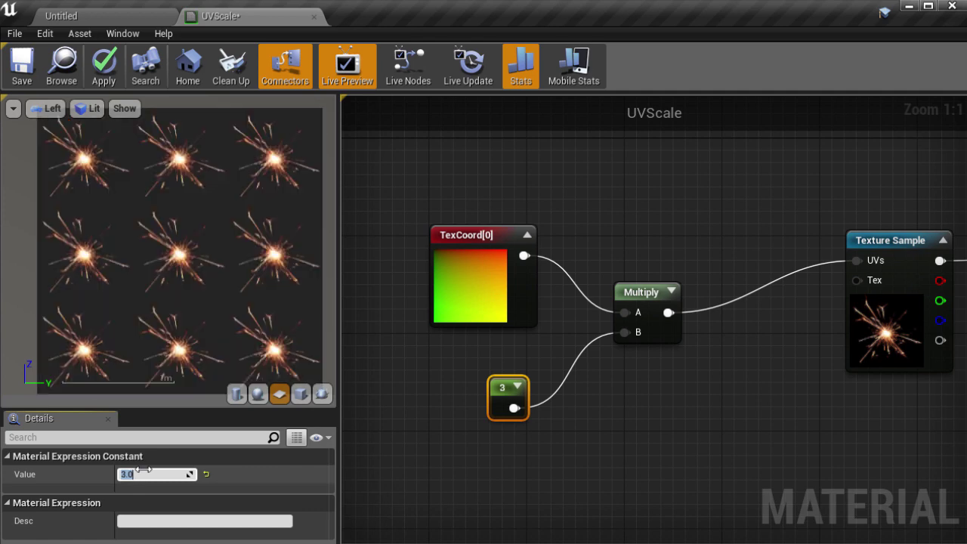
type("4")
key("Return")
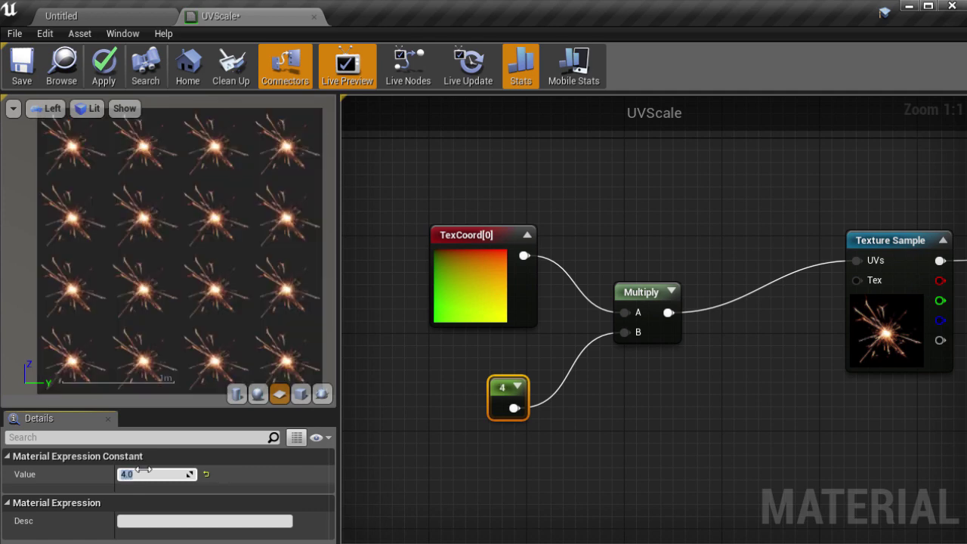
Step: Expand the Multiply node's preview and move the node level with the TexCoord node
left_click(672, 292)
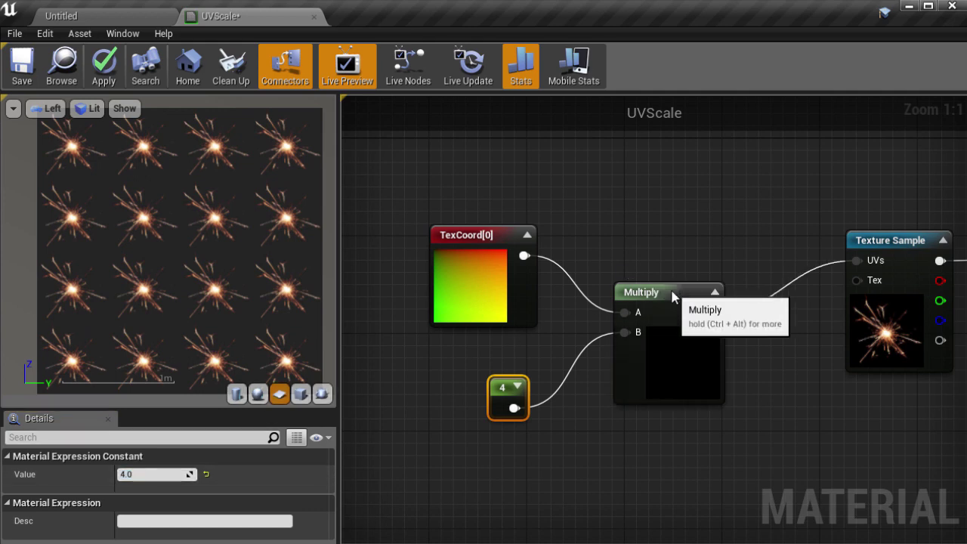
left_click_drag(672, 296, 644, 235)
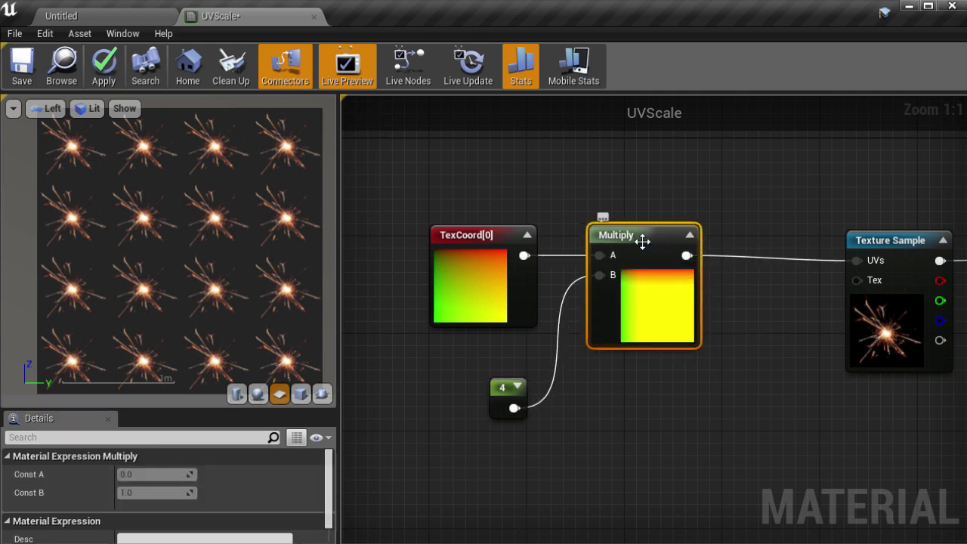
Step: Set the value of the constant feeding the Multiply node to 1 and then to 0.8
left_click(506, 398)
left_click(133, 474)
type("1")
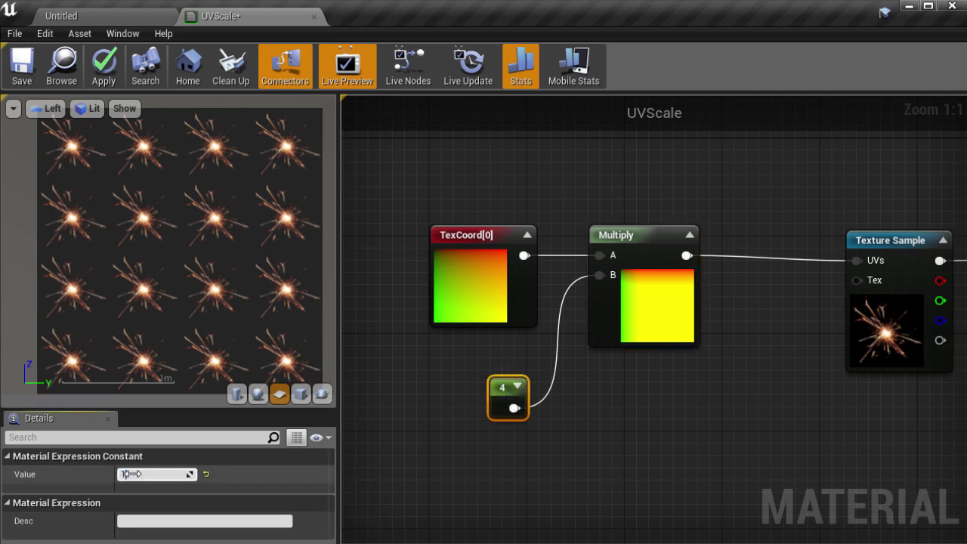
key("Return")
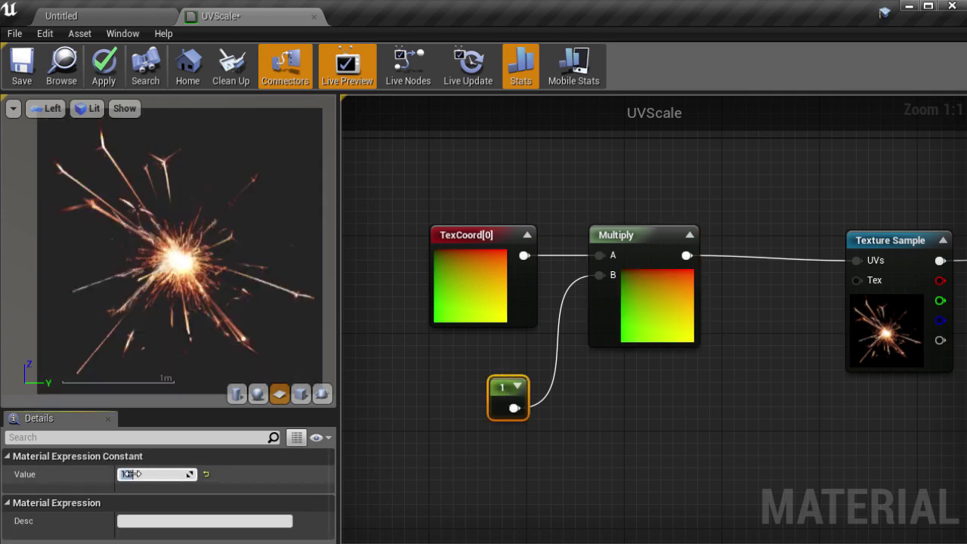
type("0.8")
key("Return")
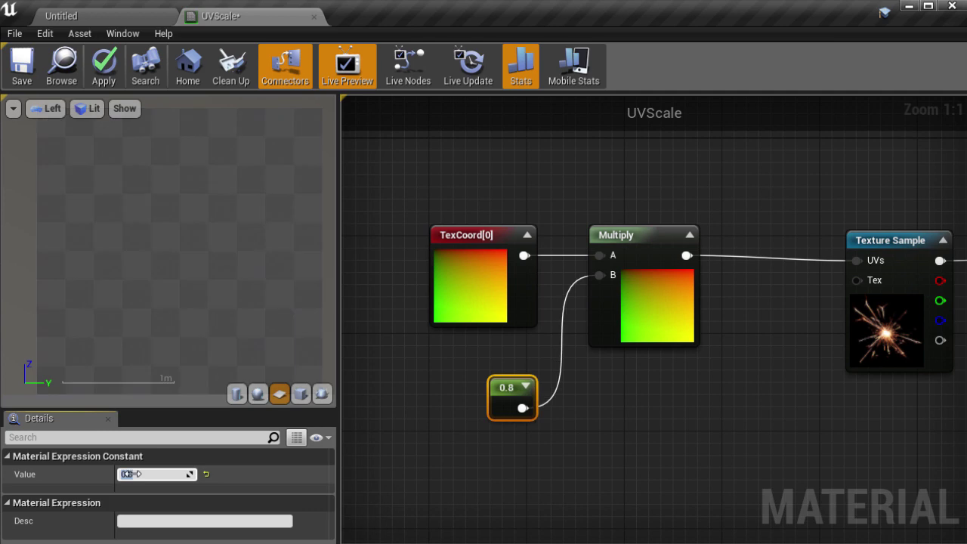
Step: Try UV scales of 0.5 and 0.2 on the constant feeding Multiply, and set it back to 1
type("0.5")
key("Return")
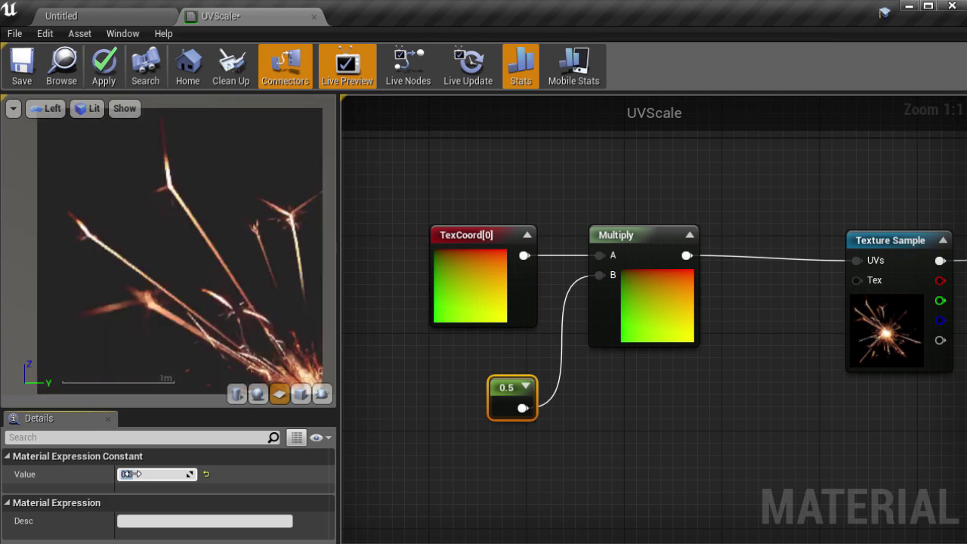
type("0.2")
key("Return")
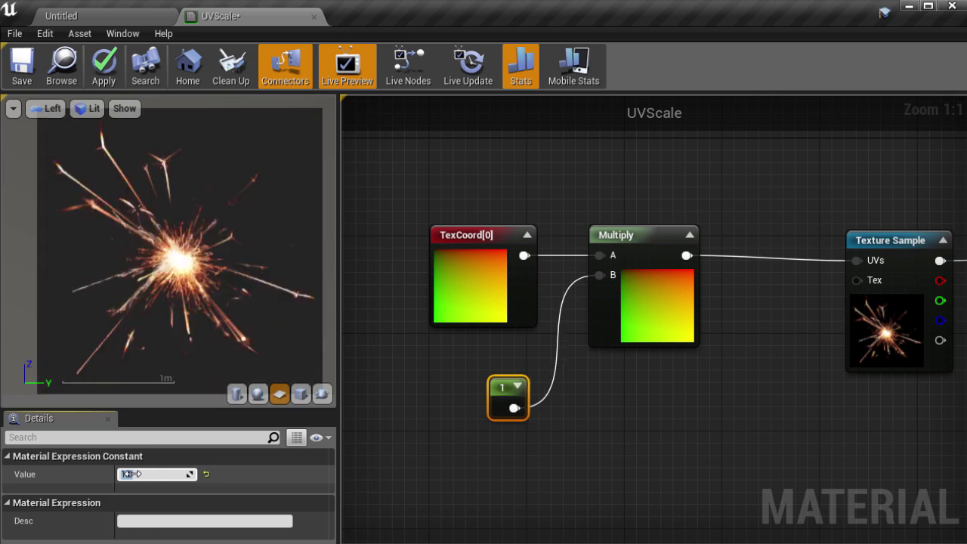
type("1")
key("Return")
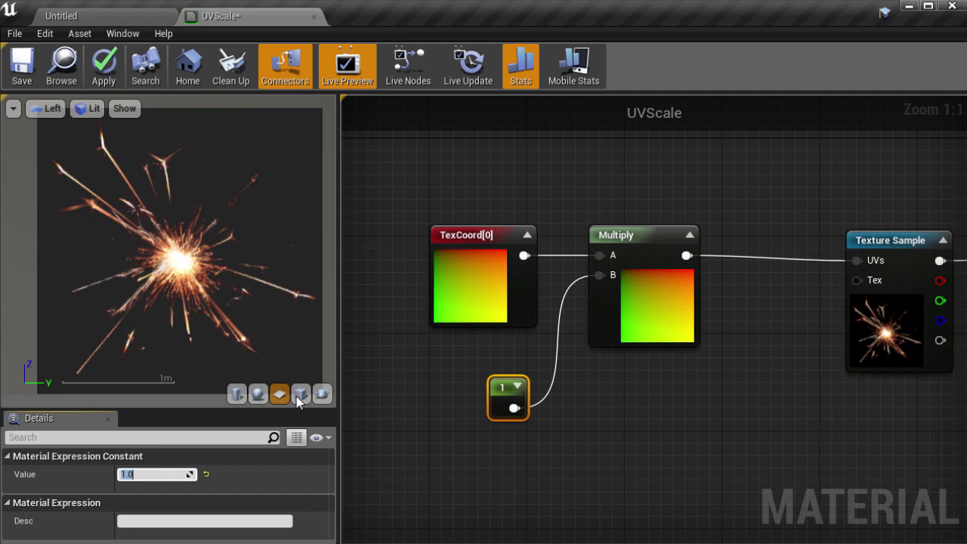
Step: Make room between TexCoord and Multiply, add a Subtract node there, and connect the TexCoord output to its A input
left_click_drag(486, 303, 344, 303)
right_click(523, 297)
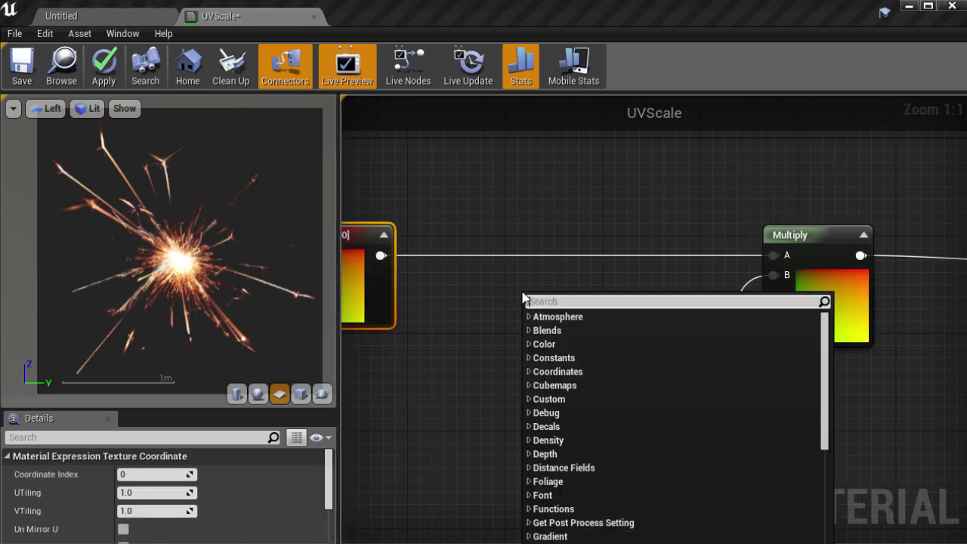
type("sub")
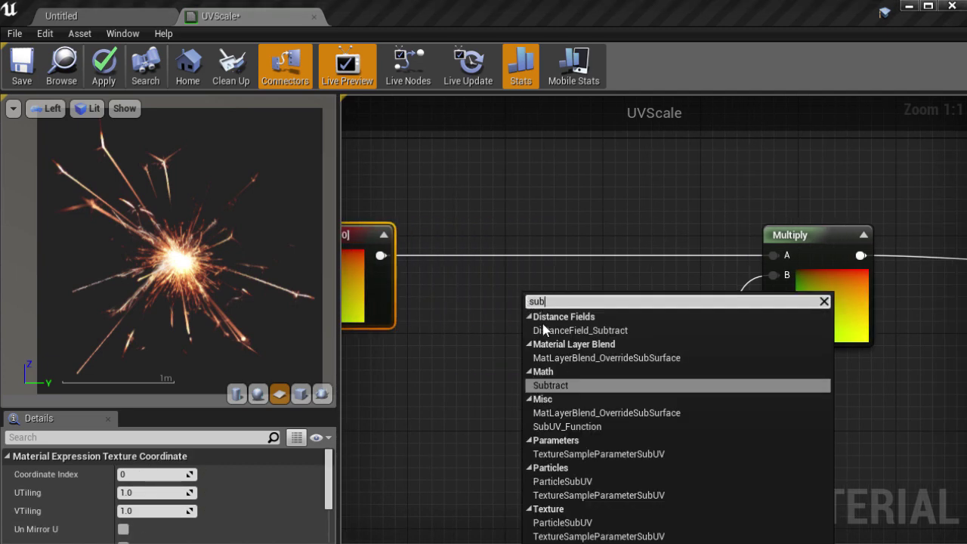
left_click(554, 385)
left_click_drag(381, 256, 608, 288)
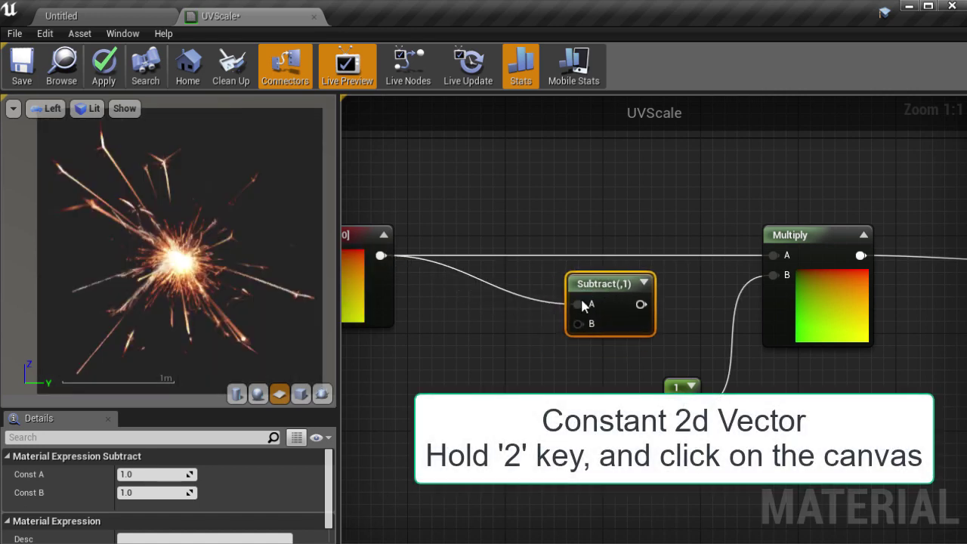
Step: Add a Constant2Vector node near the Subtract node and set its R and G values to 0.5
left_click(463, 349)
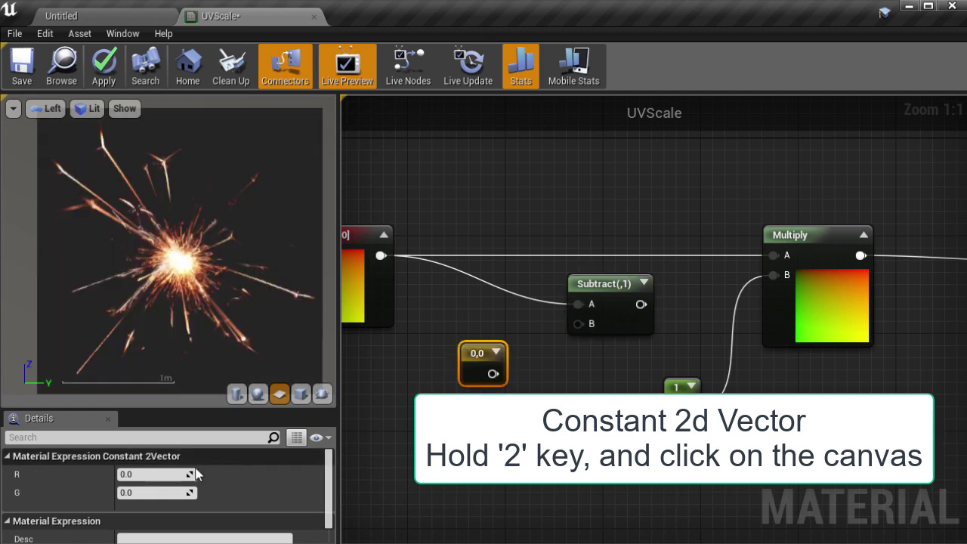
left_click(144, 473)
type("0.5")
key("Tab")
type("0.5")
key("Return")
Step: Connect the 0.5,0.5 vector to Subtract's B input and the Subtract output to Multiply's A input
left_click_drag(510, 373, 578, 323)
right_click_drag(585, 374, 457, 367)
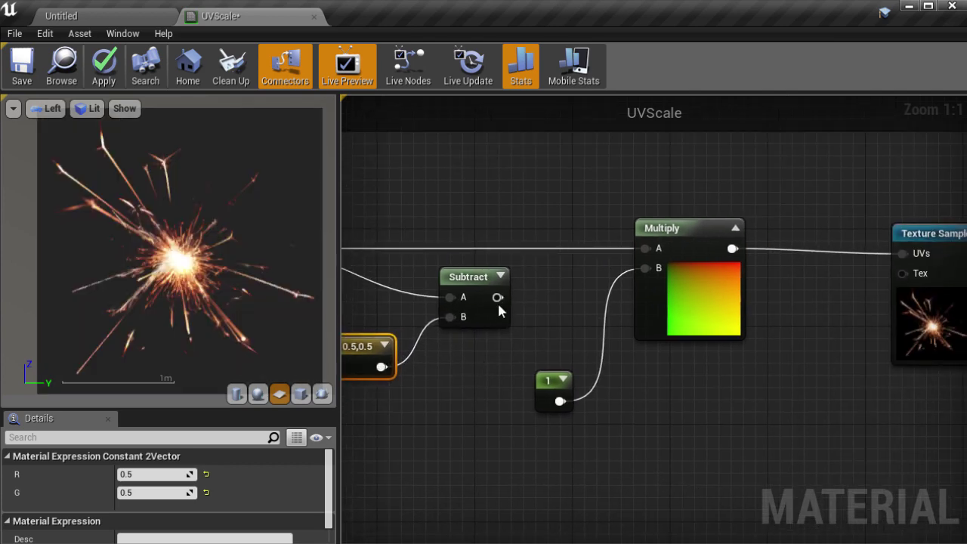
left_click_drag(499, 303, 645, 248)
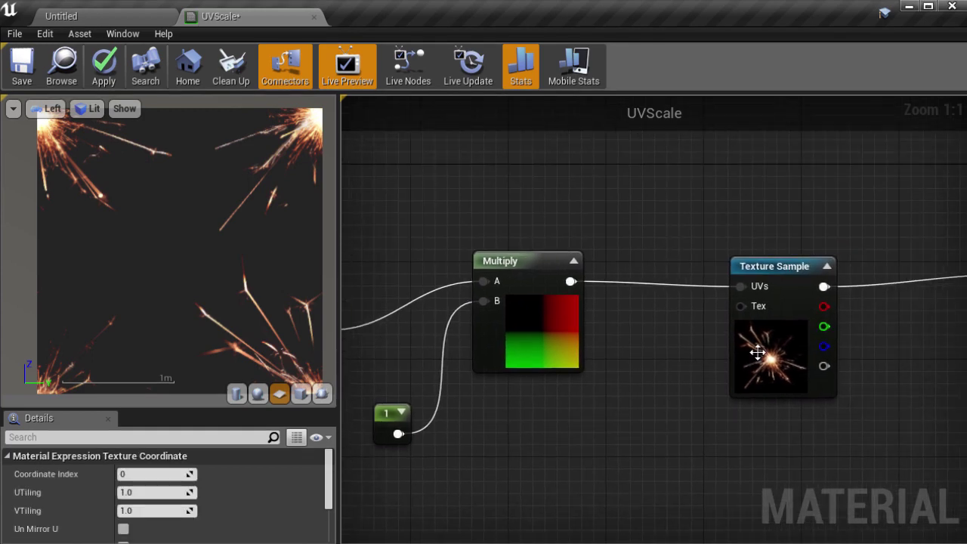
Step: Set the Texture Sample's sampler source to Shared: Clamp and move the node farther from the Multiply node
left_click(759, 352)
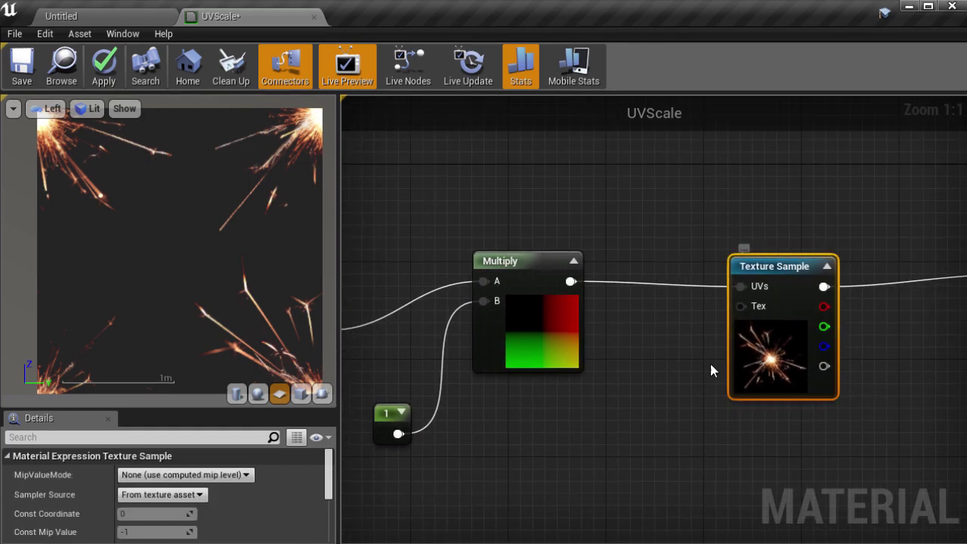
left_click(162, 495)
left_click(163, 528)
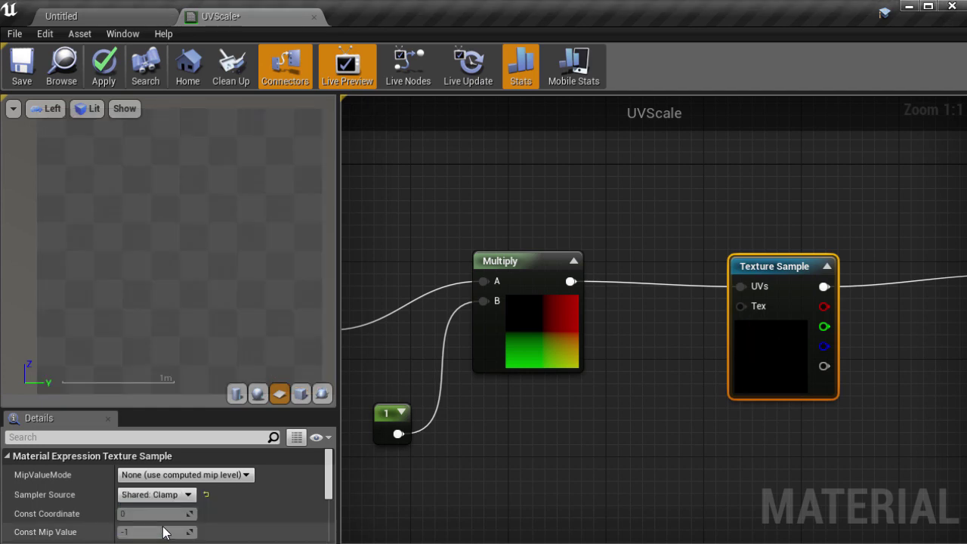
right_click_drag(521, 443, 591, 418)
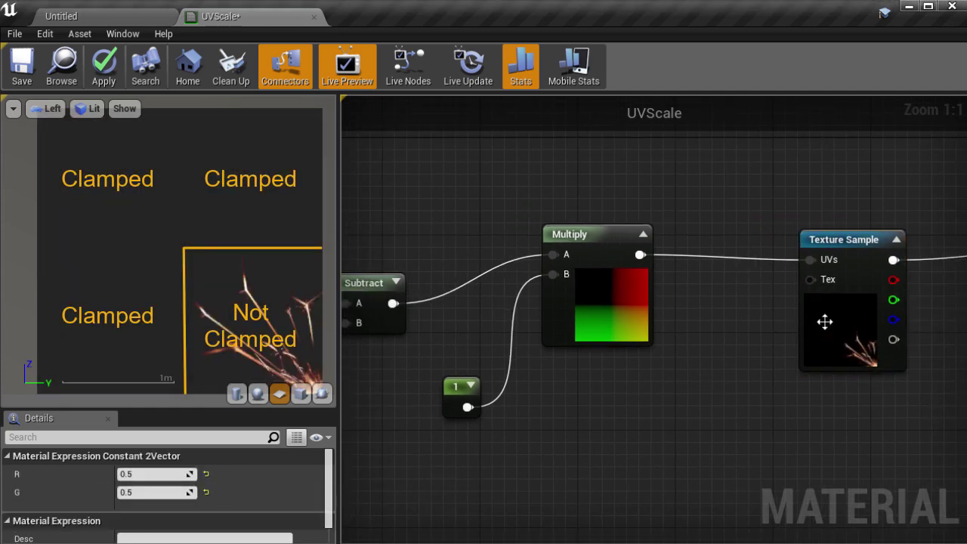
left_click_drag(827, 318, 880, 314)
Step: Set the scalar constant feeding Multiply's B input to 2
left_click(450, 387)
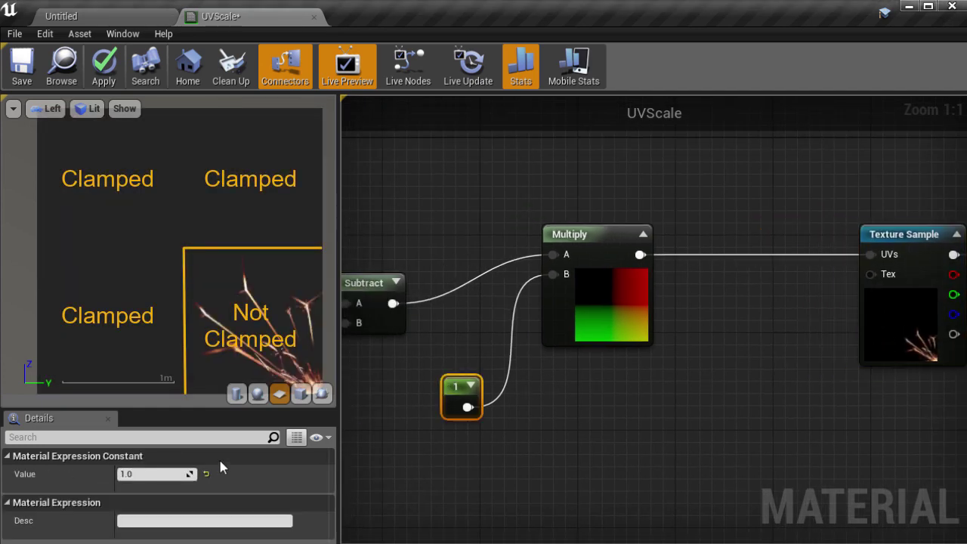
left_click(141, 474)
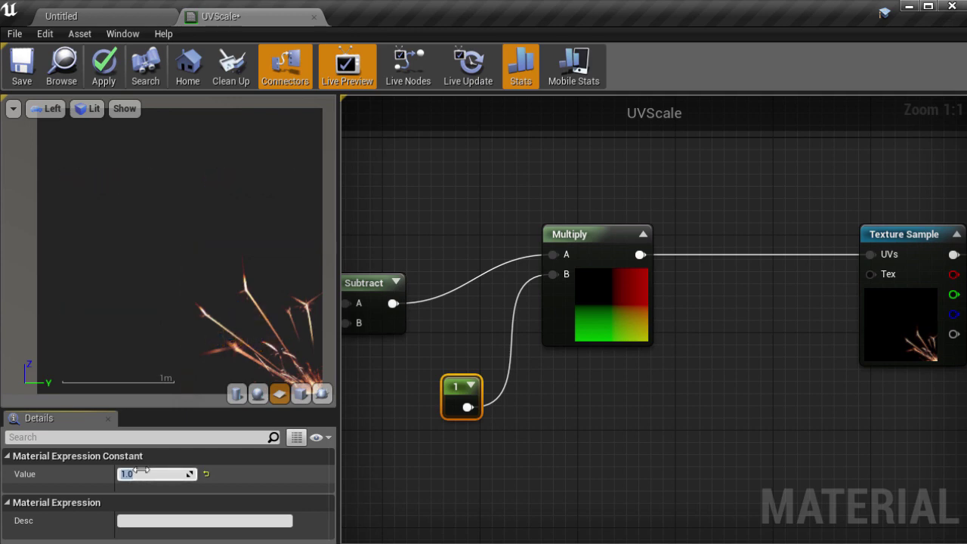
type("2")
key("Return")
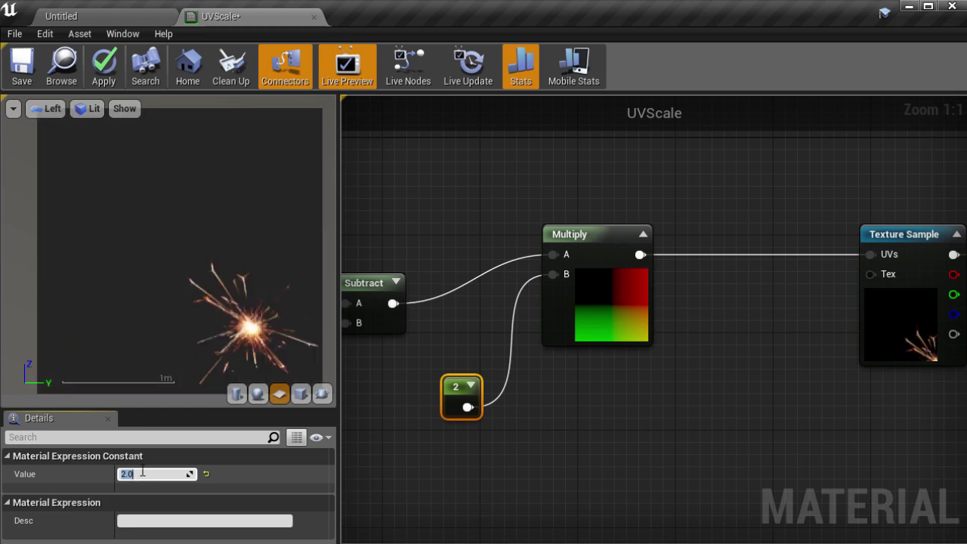
Step: Add an Add node between Multiply and Texture Sample and connect the Multiply output to its A input
right_click(714, 301)
type("add")
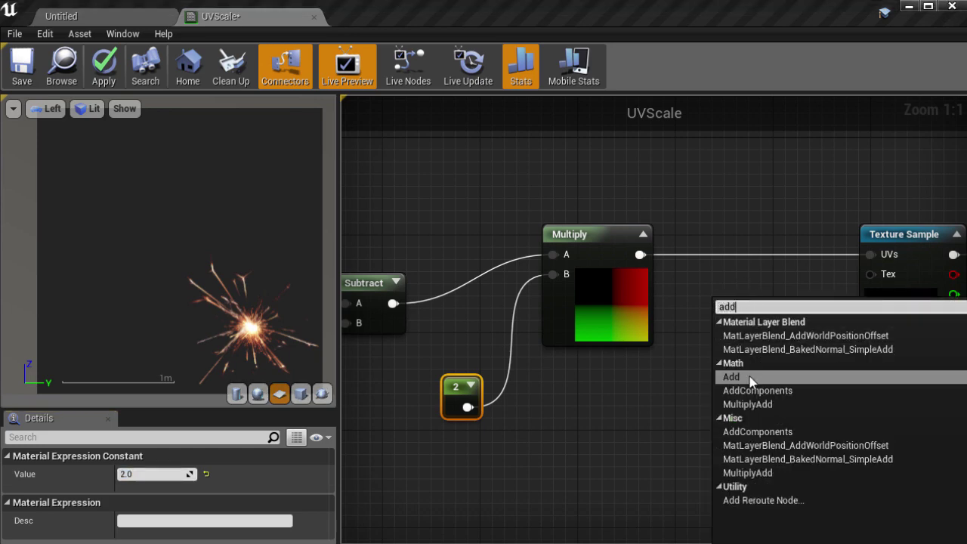
left_click(748, 376)
left_click_drag(644, 255, 745, 270)
Step: Connect the 0.5,0.5 vector to the Add node's B input and the Add output to the Texture Sample's UVs
right_click_drag(642, 339, 810, 305)
left_click_drag(457, 339, 894, 276)
right_click_drag(880, 342, 622, 318)
left_click_drag(630, 298, 756, 261)
right_click_drag(618, 197, 761, 188)
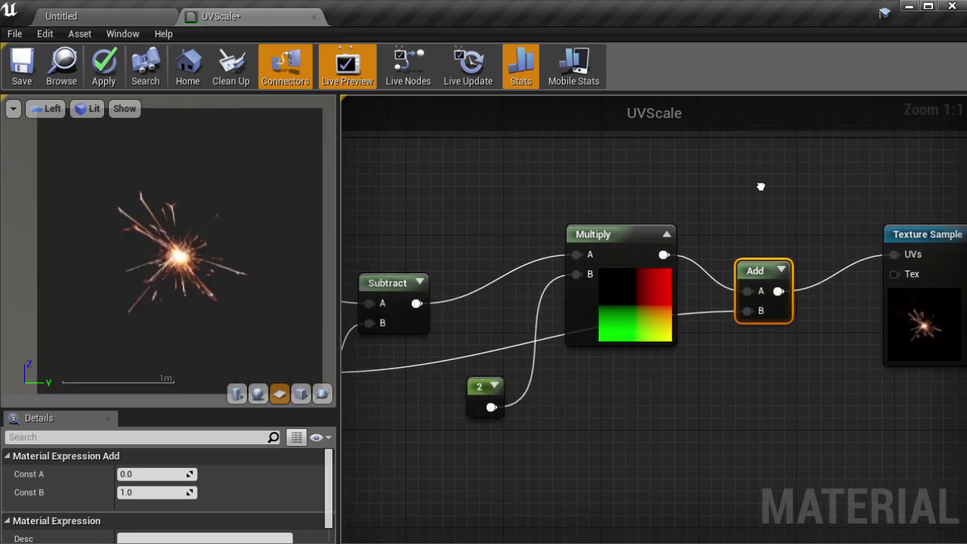
Step: Try centred UV scaling by setting the scalar constant to 1, 2, 3 and 4 in turn
left_click(478, 387)
left_click(151, 472)
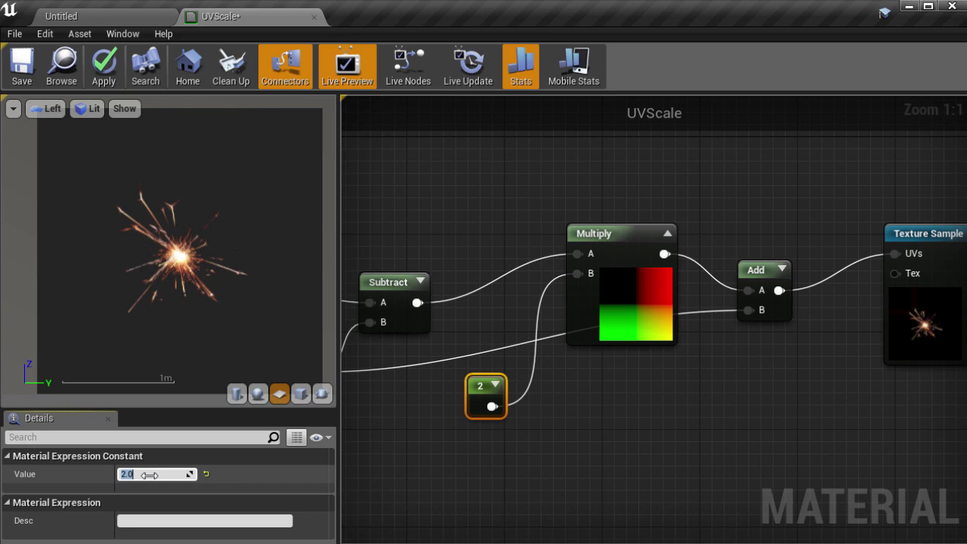
type("1")
key("Return")
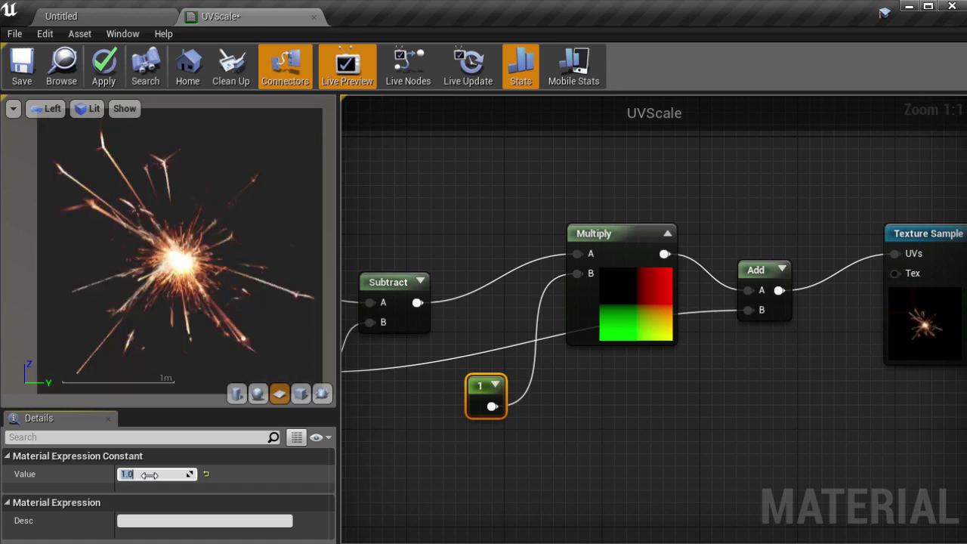
type("2")
key("Return")
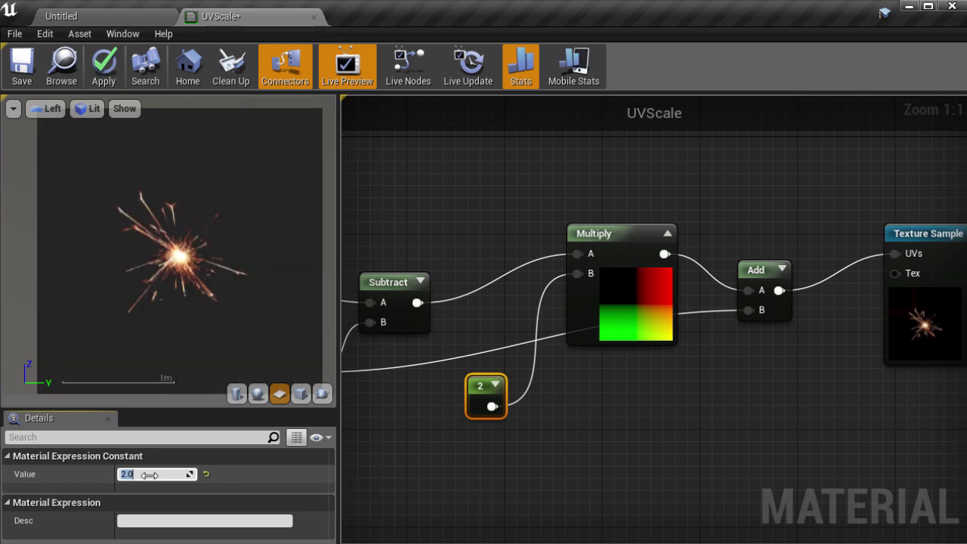
type("3")
key("Return")
type("4")
key("Return")
Step: Set the scalar constant to 1, try 0.5 and 0.25, and return it to 1
type("1")
key("Return")
type("0.5")
key("Return")
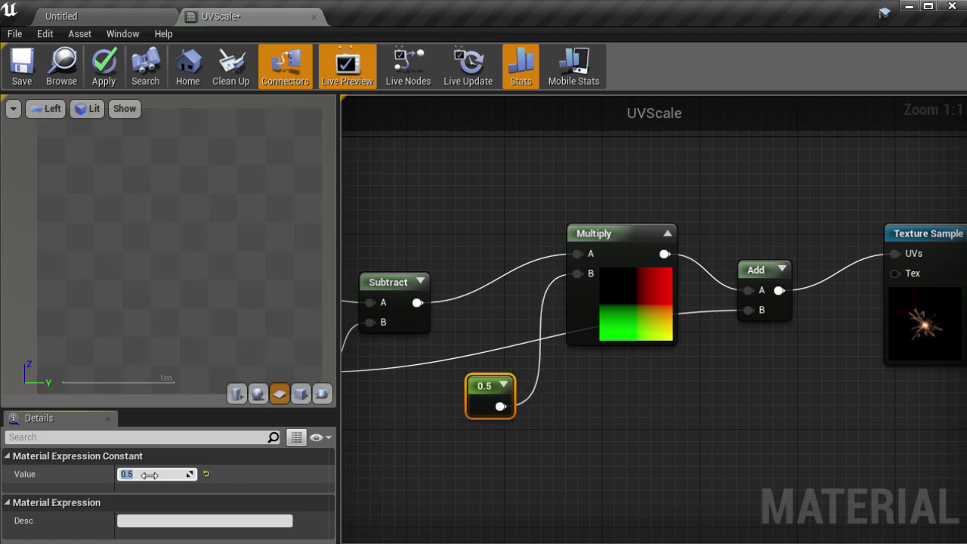
type("0.25")
key("Return")
type("1")
key("Return")
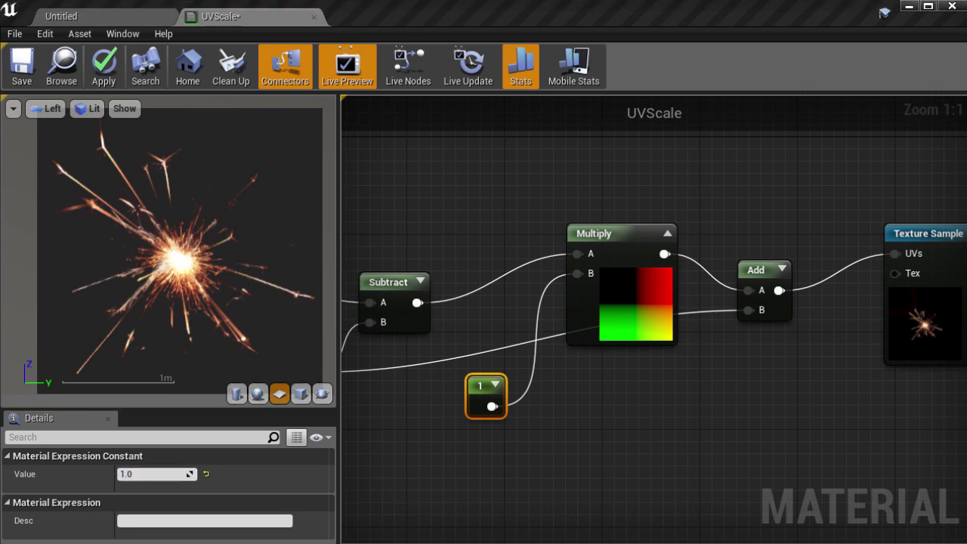
Step: Align the Subtract and Add nodes in one row with the TexCoord, Multiply and Texture Sample nodes
right_click_drag(542, 406, 699, 406)
left_click_drag(545, 279, 534, 240)
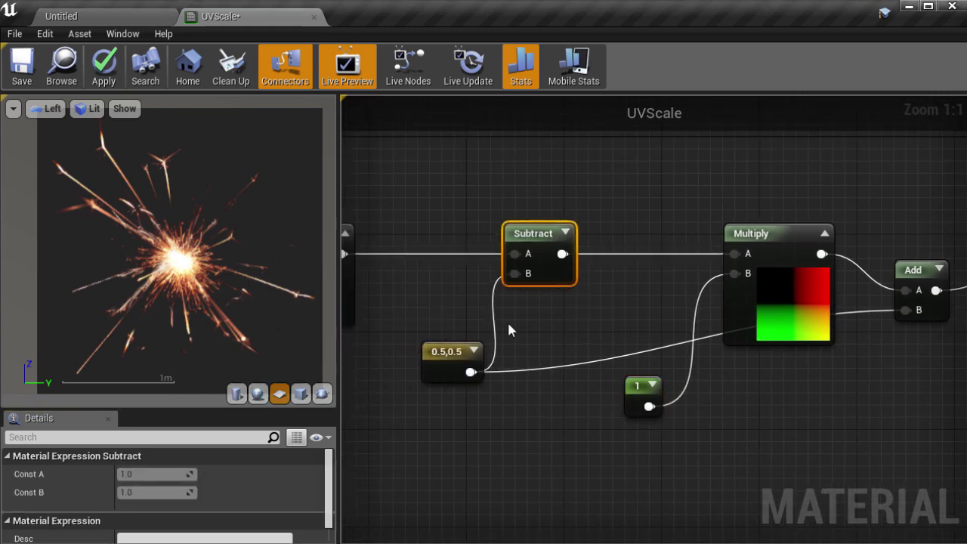
right_click_drag(554, 323, 588, 307)
left_click(753, 239)
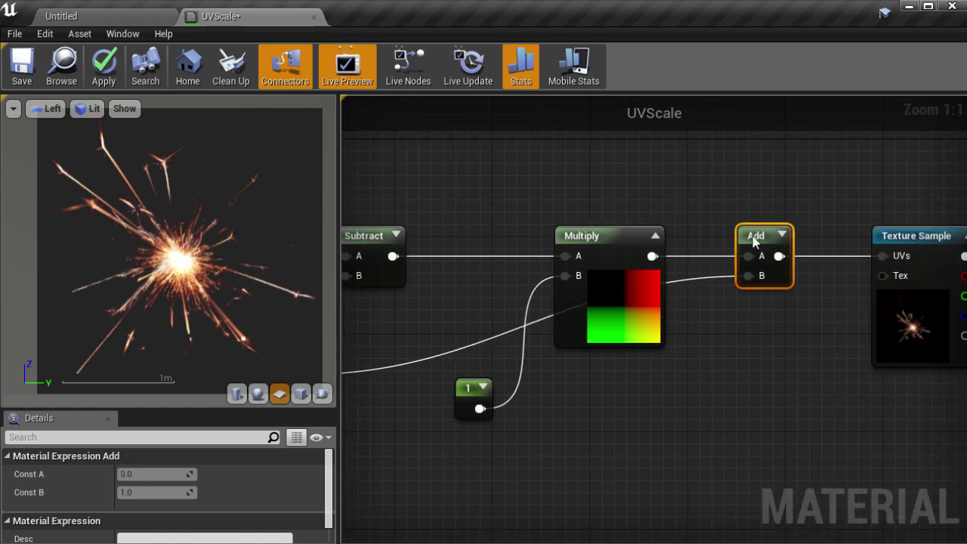
Step: Move the 0.5,0.5 vector above Subtract, lower the Multiply node, and shift the scalar constant away from Multiply
right_click_drag(367, 359, 497, 345)
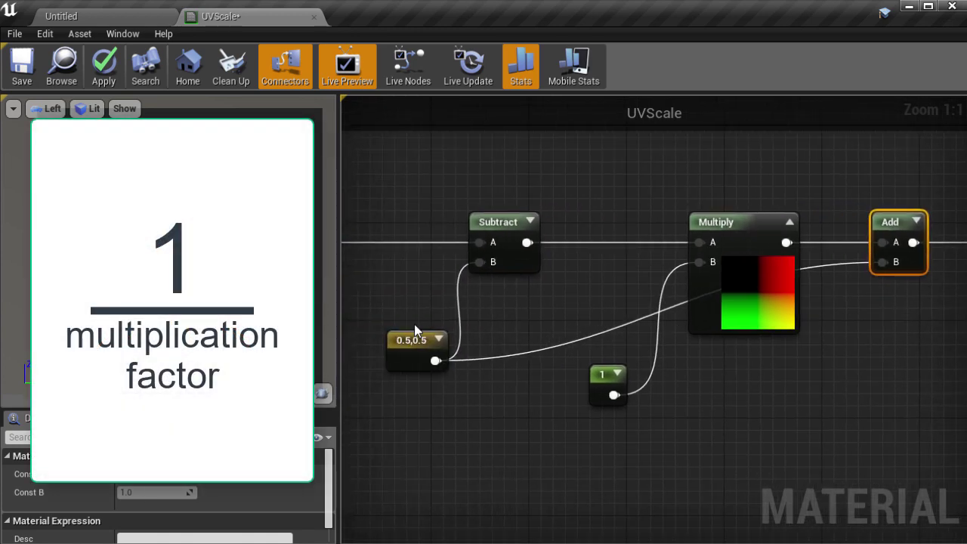
left_click_drag(408, 341, 413, 161)
left_click_drag(774, 300, 728, 363)
left_click_drag(604, 378, 520, 369)
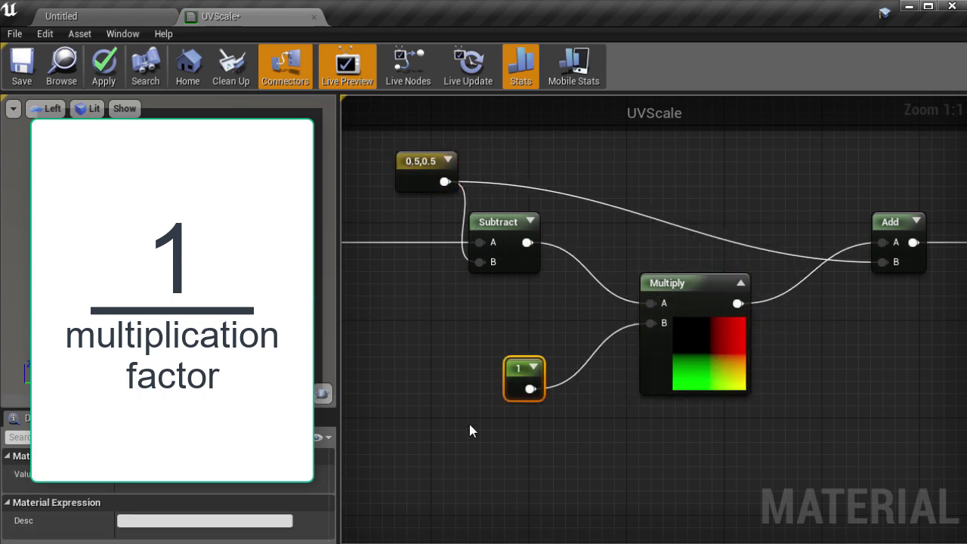
right_click_drag(470, 431, 630, 316)
left_click_drag(665, 316, 564, 357)
Step: Add a Divide node between the scalar constant and Multiply and connect the constant to its B input
right_click(678, 352)
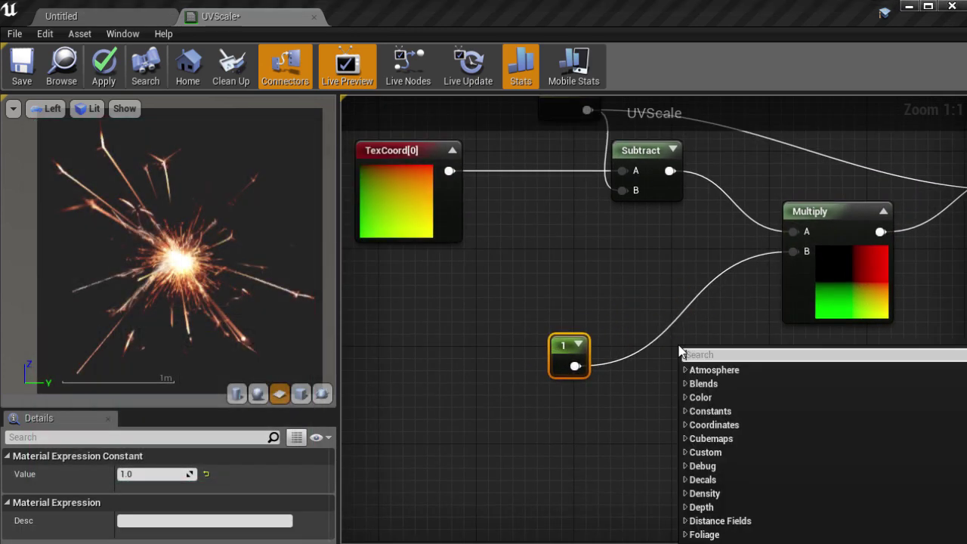
type("div")
left_click(691, 385)
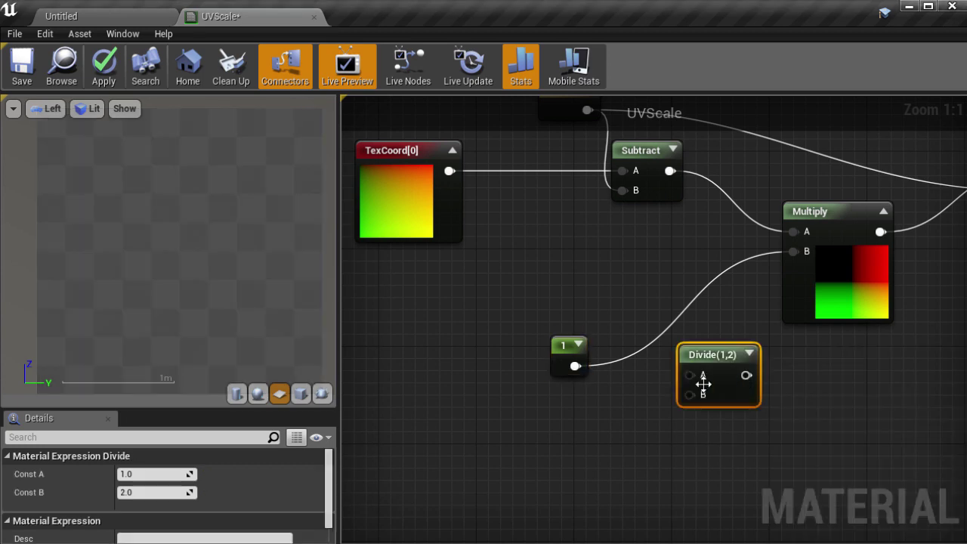
left_click_drag(576, 366, 693, 395)
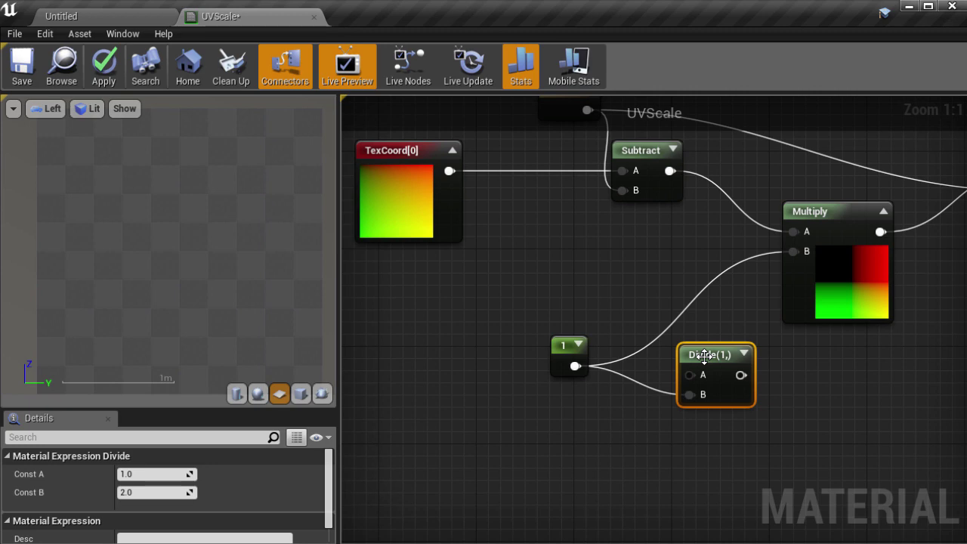
Step: Connect the Divide output to Multiply's B input and place the Divide node between the constant and Multiply
left_click_drag(704, 356, 794, 252)
left_click_drag(708, 380, 672, 331)
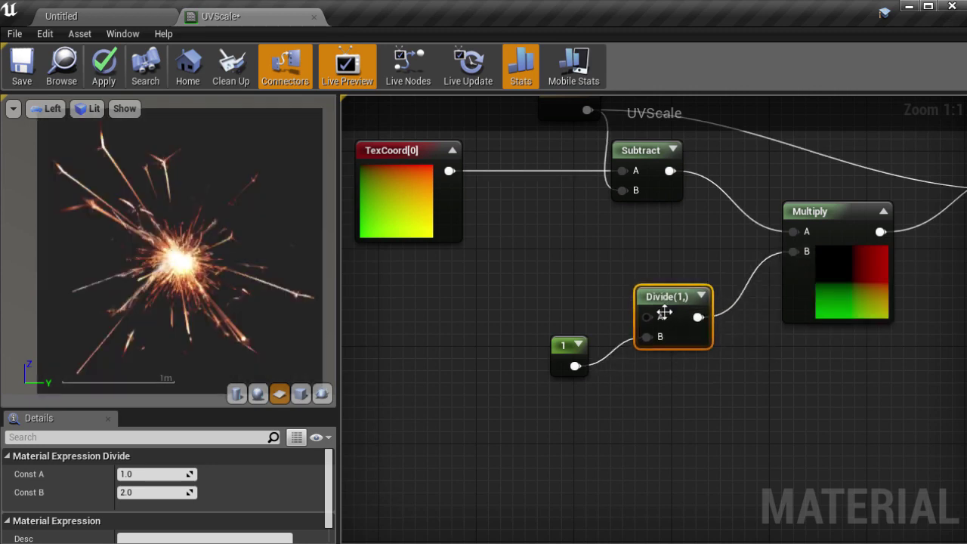
left_click(652, 297)
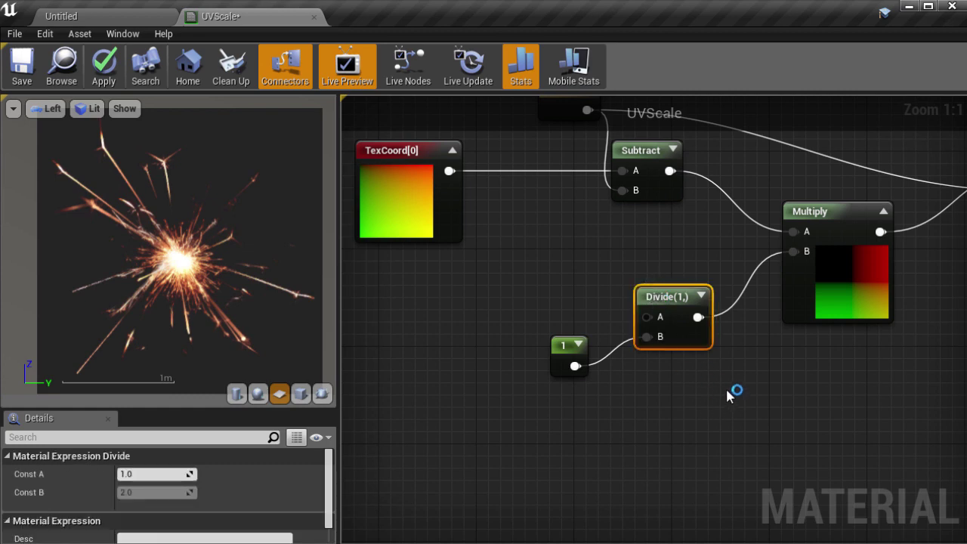
Step: Test reduced scales by setting the scalar constant to 0.5 and 0.25, and return it to 1
right_click_drag(728, 395, 602, 419)
left_click(437, 377)
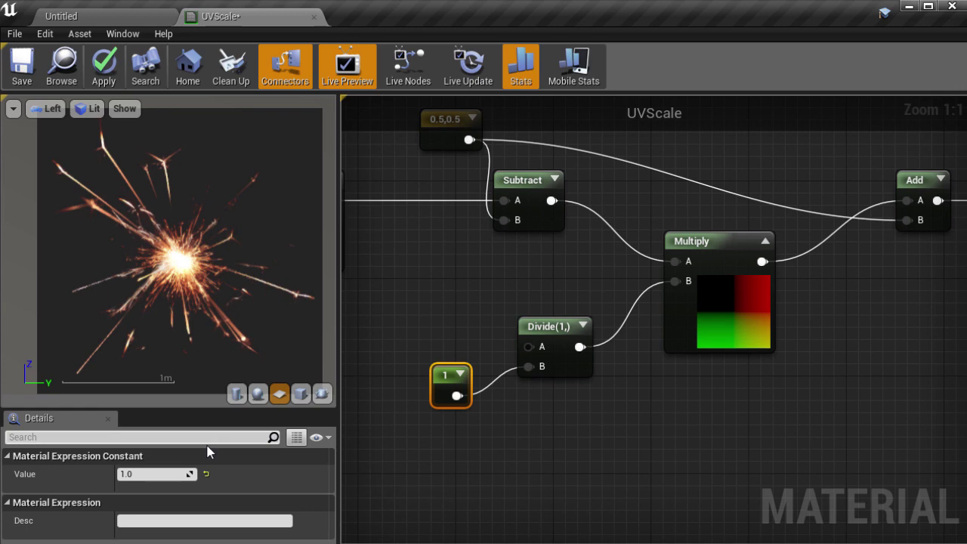
left_click(154, 474)
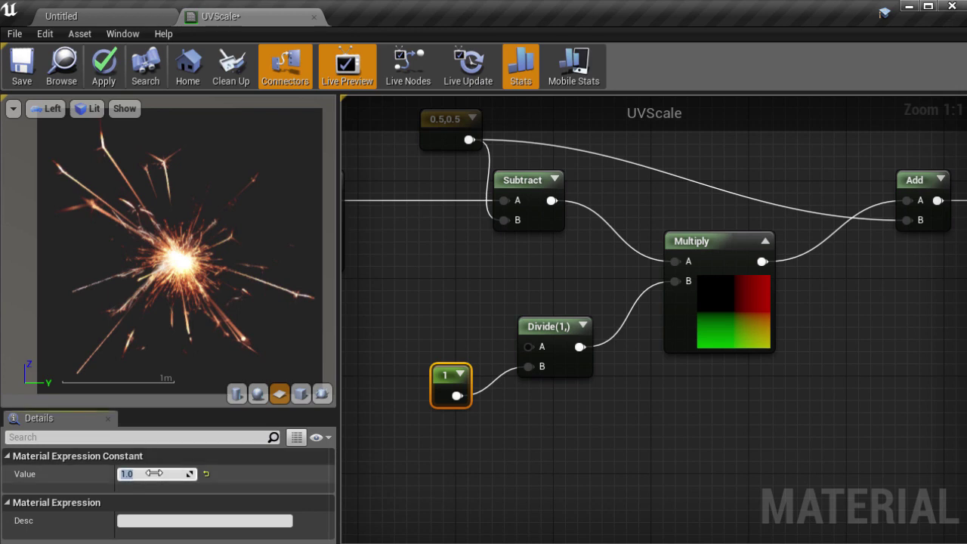
type("0.5")
key("Return")
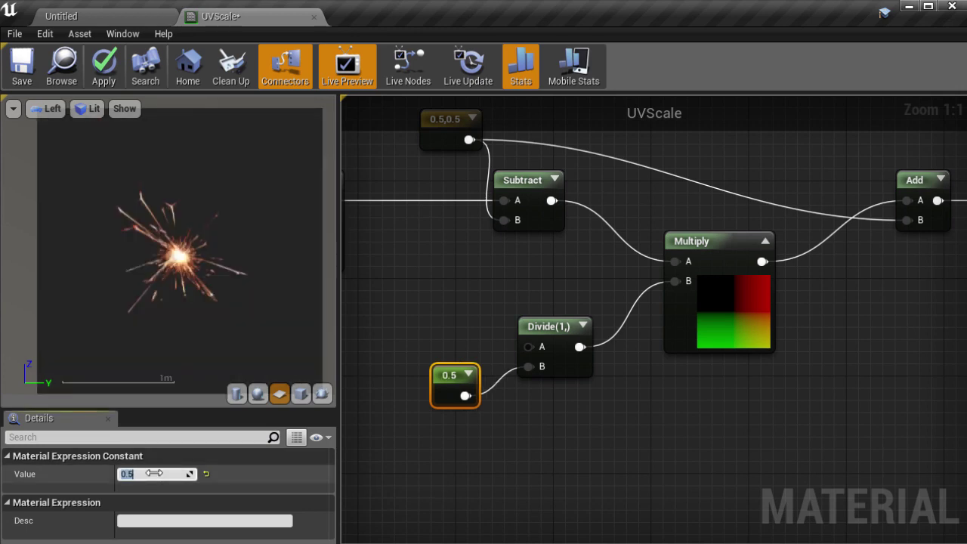
type("0.1")
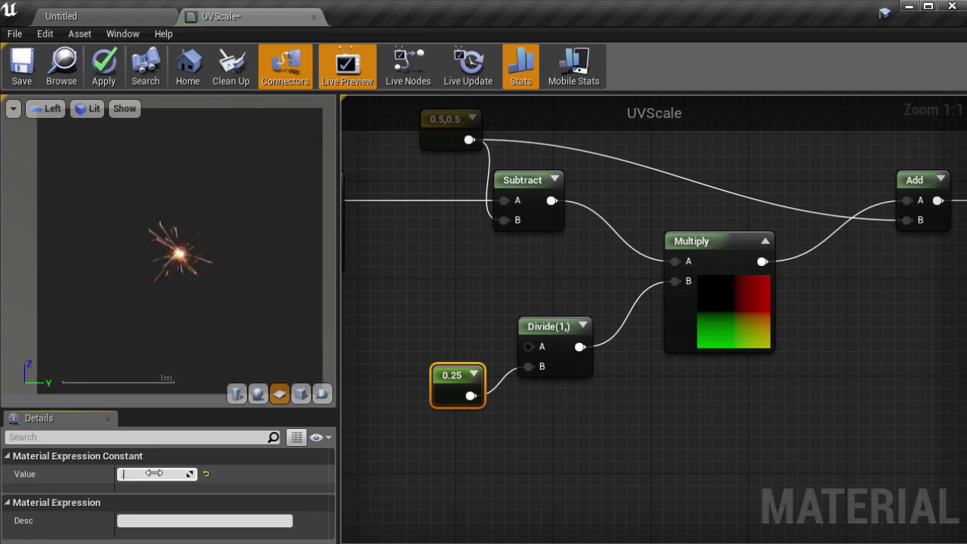
key("Return")
type("1")
key("Return")
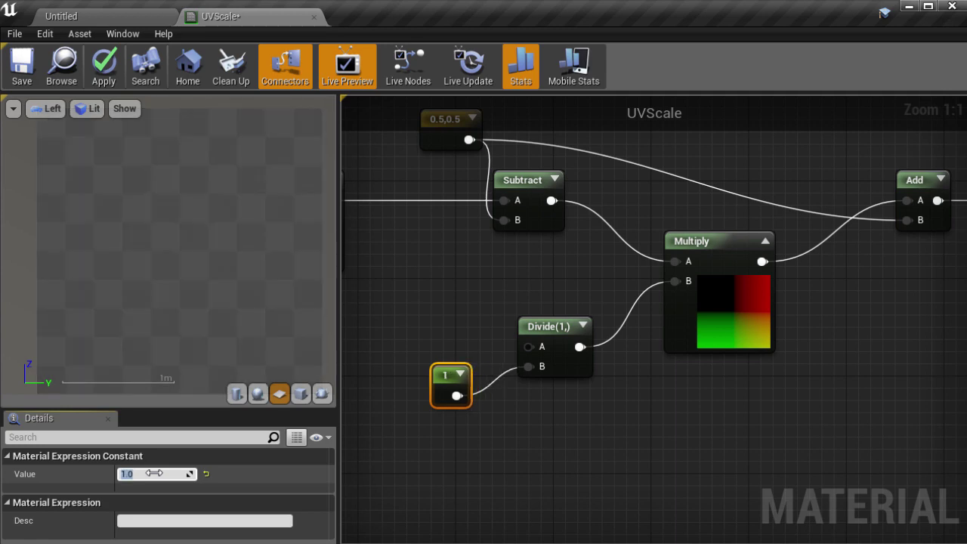
Step: Test enlarged scales by setting the scalar constant to 1.5 and 3, and return it to 1
type("1.5")
key("Return")
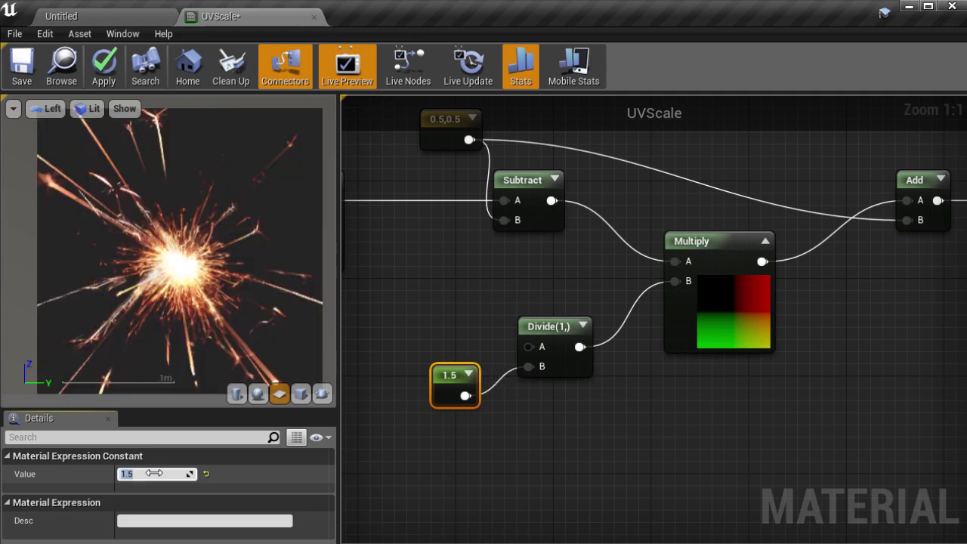
type("3")
key("Return")
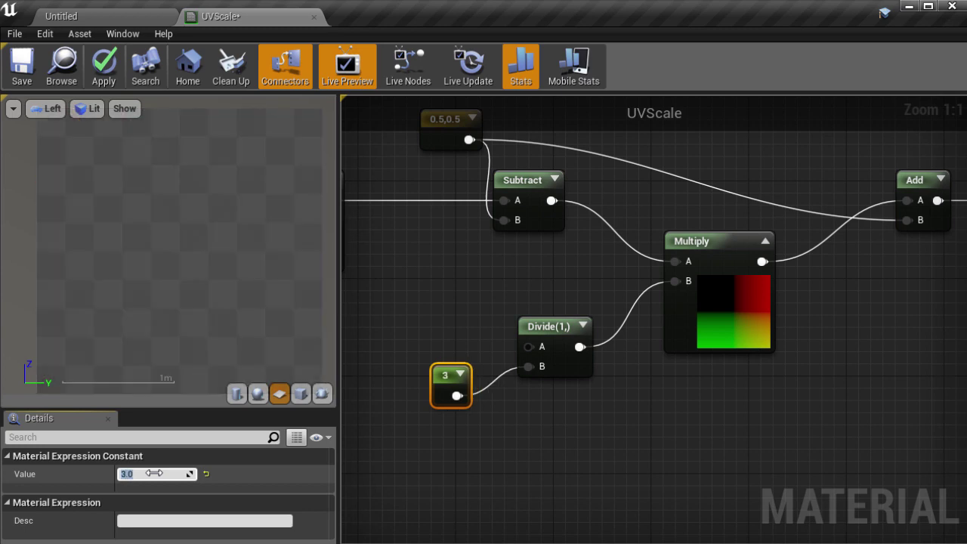
type("1")
key("Return")
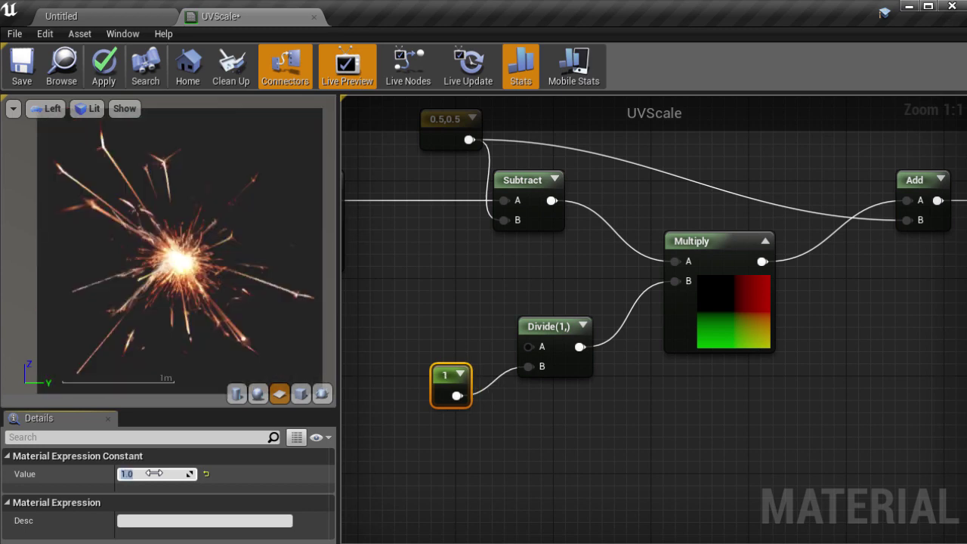
Step: Move the scalar constant away from Divide, add a Max node, and connect the constant to its A input
right_click_drag(491, 415, 691, 358)
left_click_drag(651, 330, 576, 305)
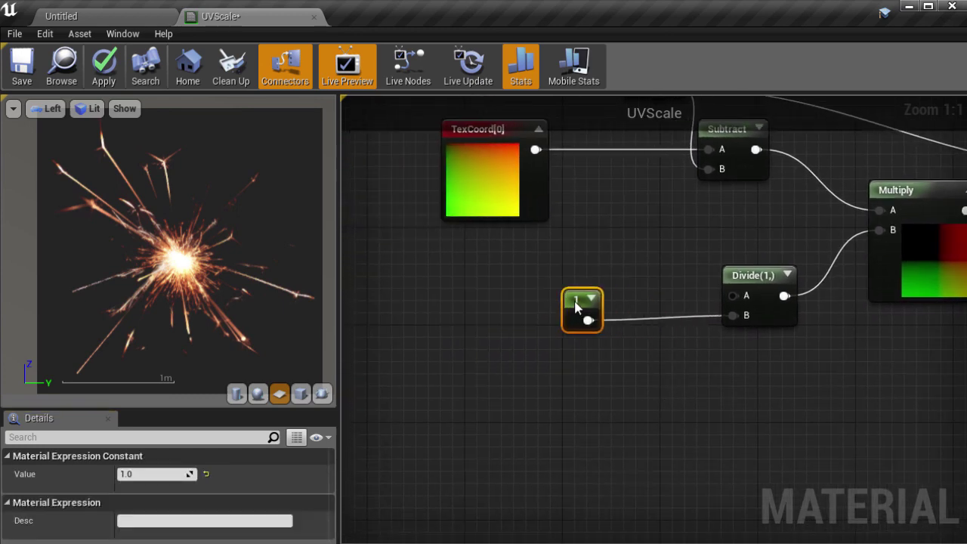
right_click(665, 352)
type("max")
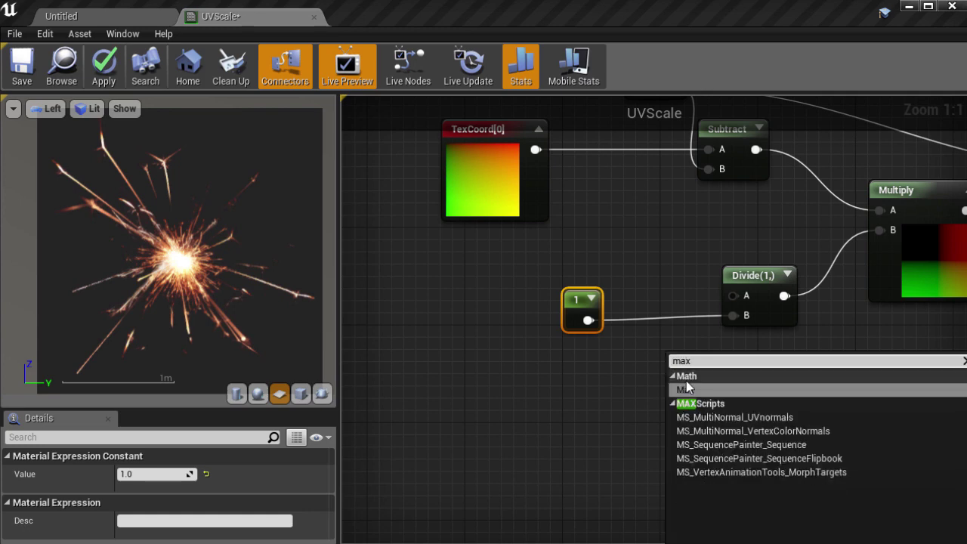
left_click(690, 389)
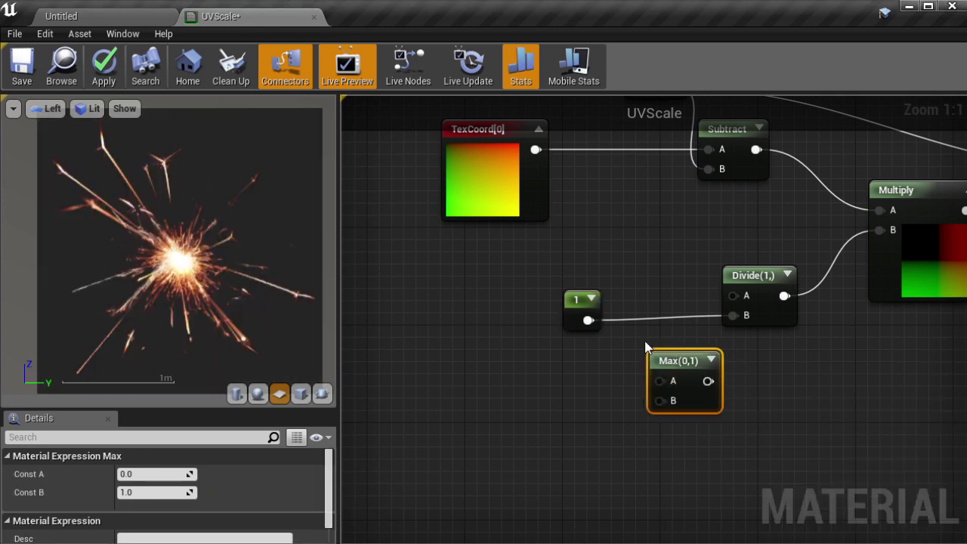
left_click_drag(588, 320, 660, 381)
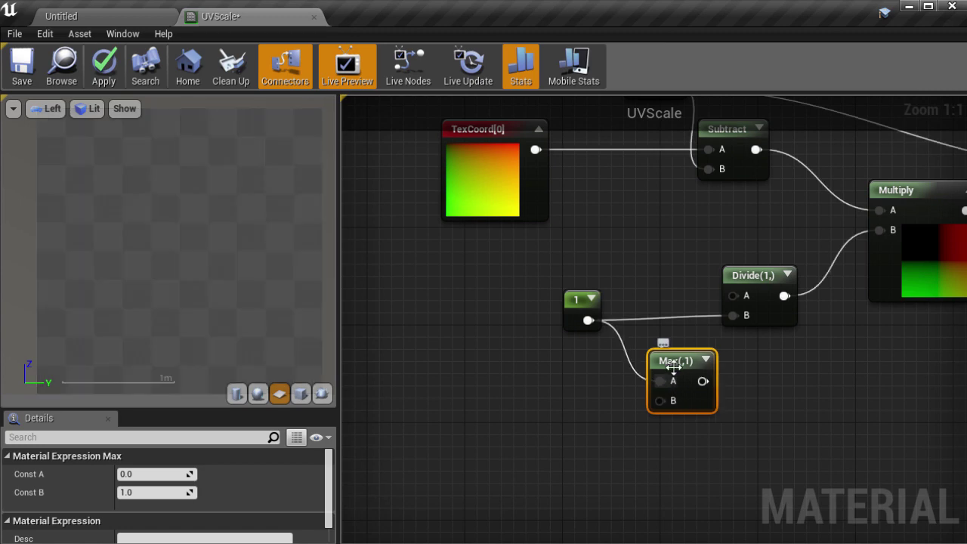
Step: Set the Max node's Const B to 0.00001
left_click(163, 492)
type("0.00")
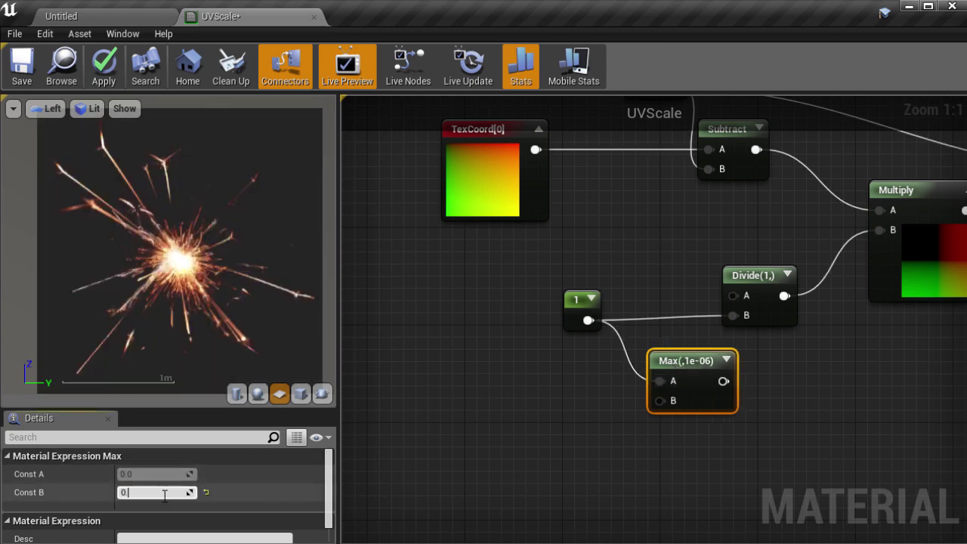
type("001")
key("Return")
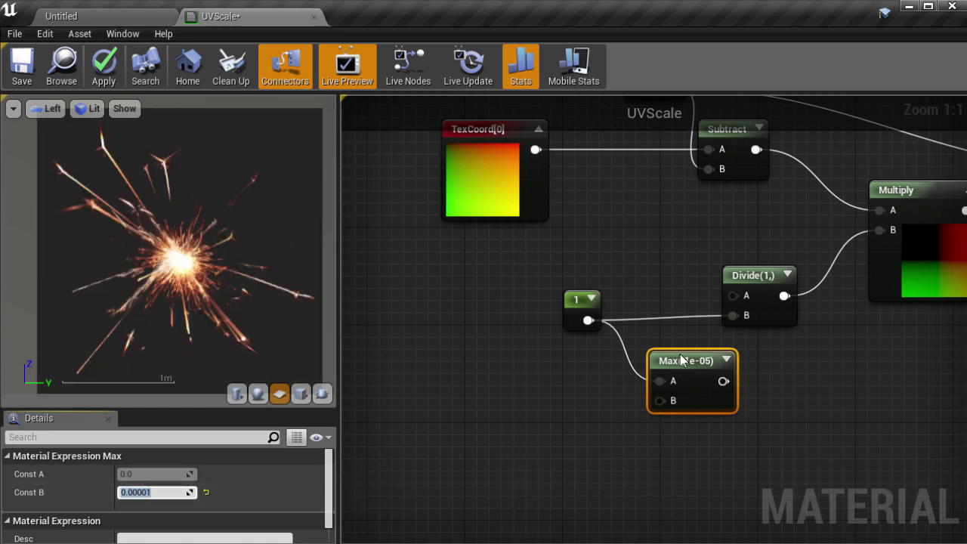
Step: Connect the Max output to Divide's B input and line up the Max node between the scalar constant and Divide
left_click_drag(679, 360, 723, 321)
left_click_drag(569, 305, 643, 360)
left_click_drag(642, 361, 618, 299)
left_click(505, 295)
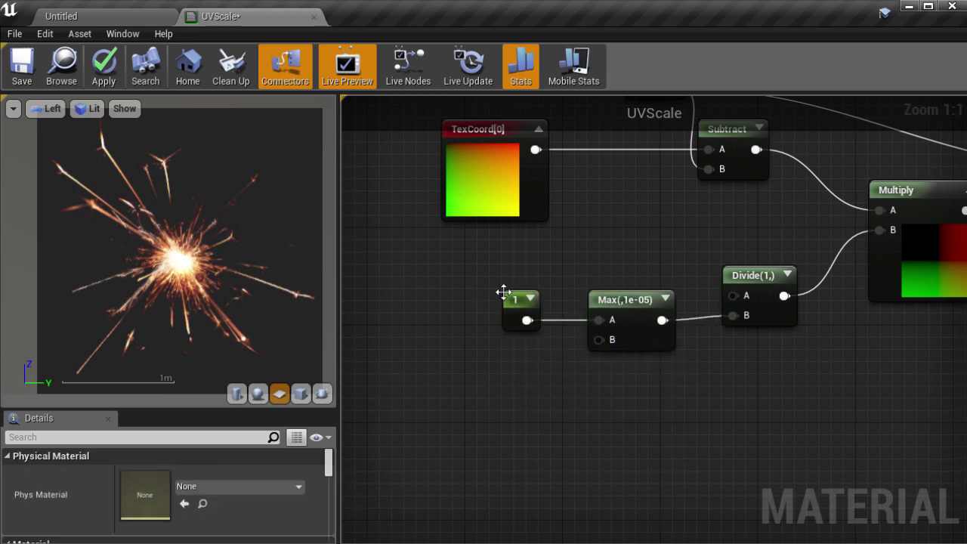
left_click(163, 475)
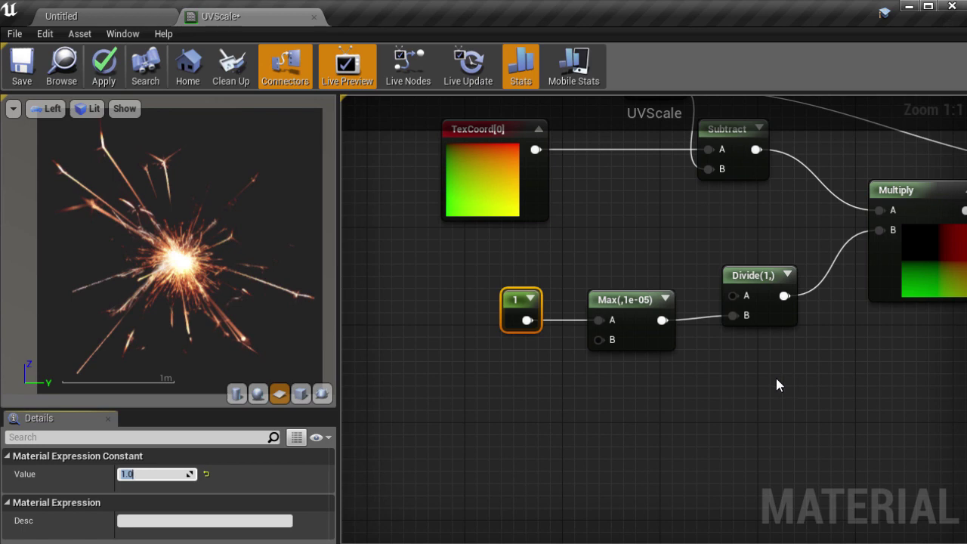
Step: Add two scalar constants with value 0, stacked in the empty area below the existing constant
right_click_drag(777, 378, 604, 319)
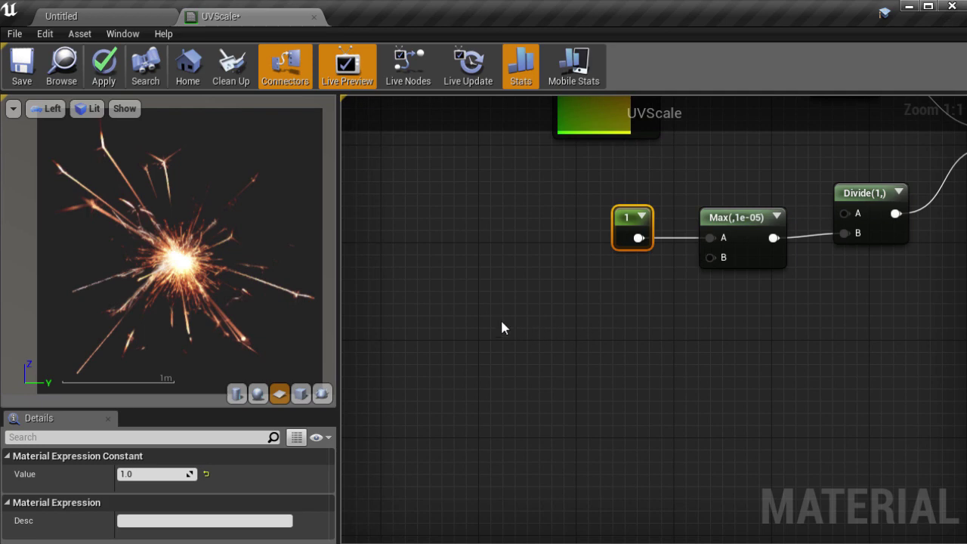
left_click(511, 299)
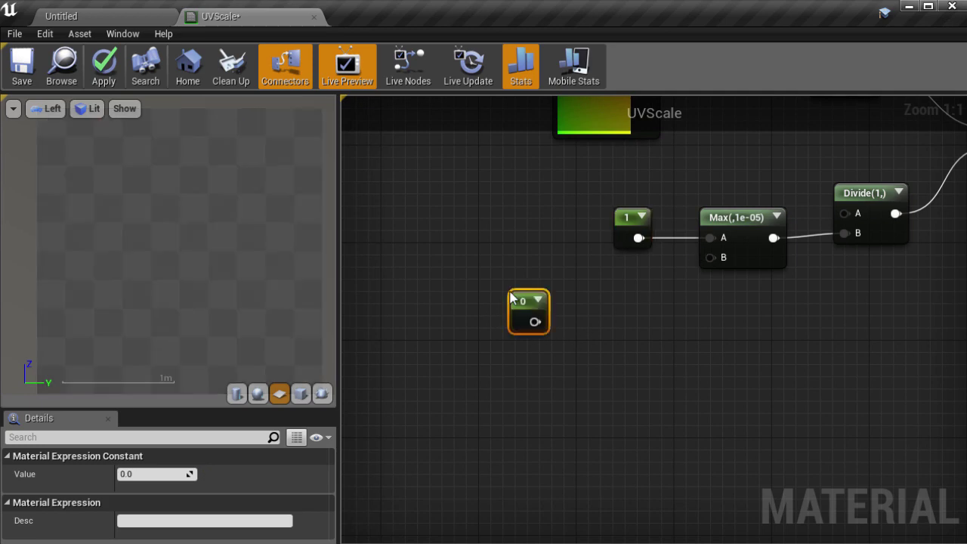
left_click_drag(499, 309, 450, 312)
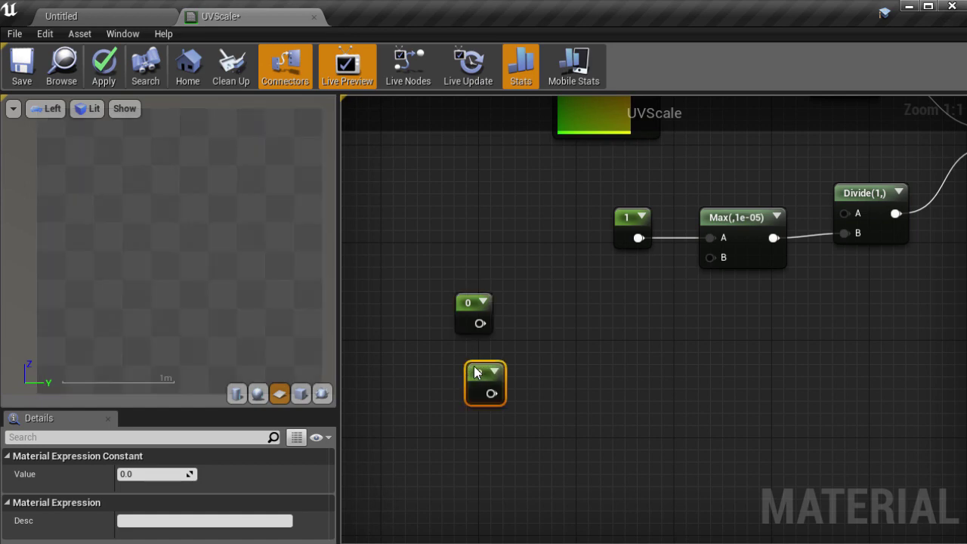
key("ctrl+v")
mouse_move(471, 365)
left_mouse_down()
mouse_move(473, 350)
mouse_move(463, 356)
left_mouse_up()
Step: Convert the upper new constant to a parameter named minScale
left_click(466, 306)
right_click(467, 305)
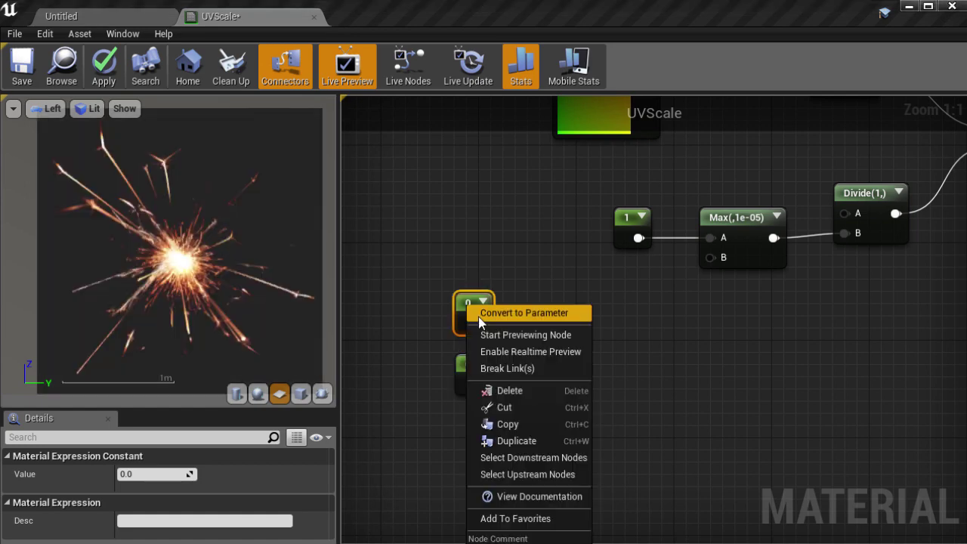
left_click(481, 313)
left_click(178, 474)
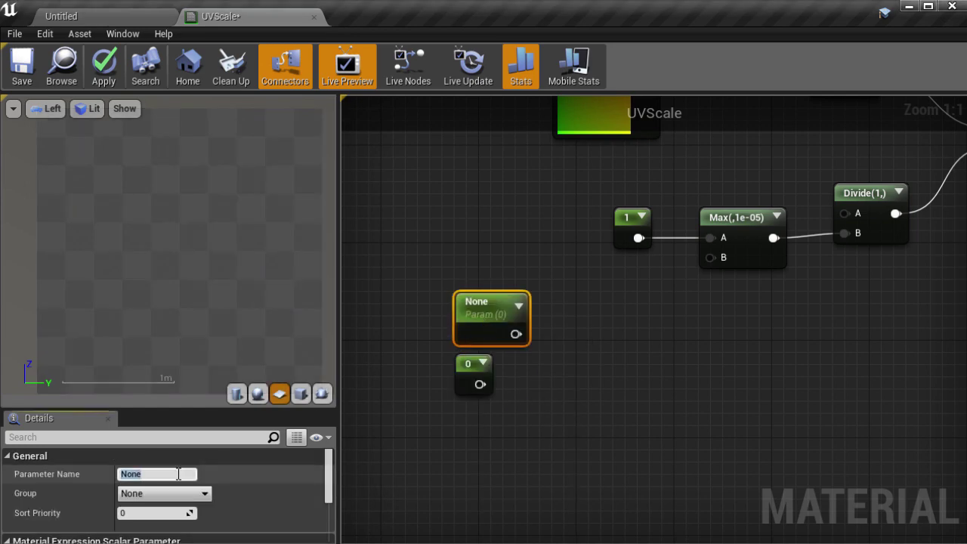
type("minScale")
Step: Convert the lower new constant to a parameter named maxScale
right_click(469, 364)
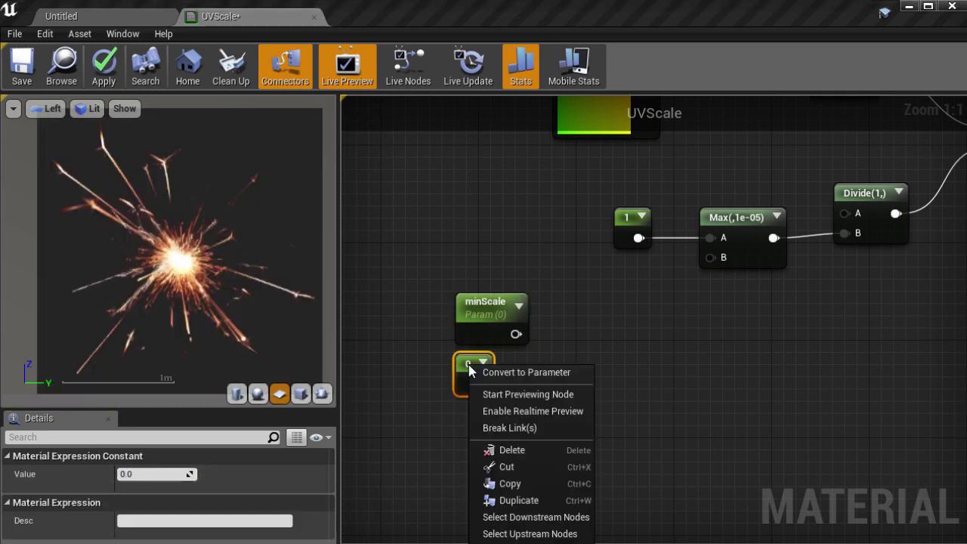
left_click(479, 371)
left_click(167, 474)
type("maxScale")
key("Return")
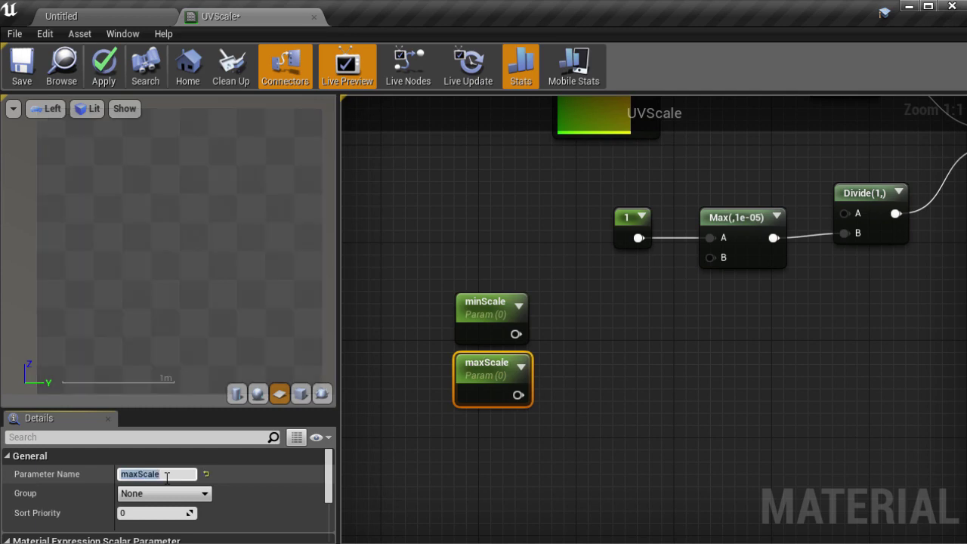
Step: Set the default value of the maxScale parameter to 1
scroll(111, 508, "down", 2)
left_click(146, 488)
type("1")
key("Return")
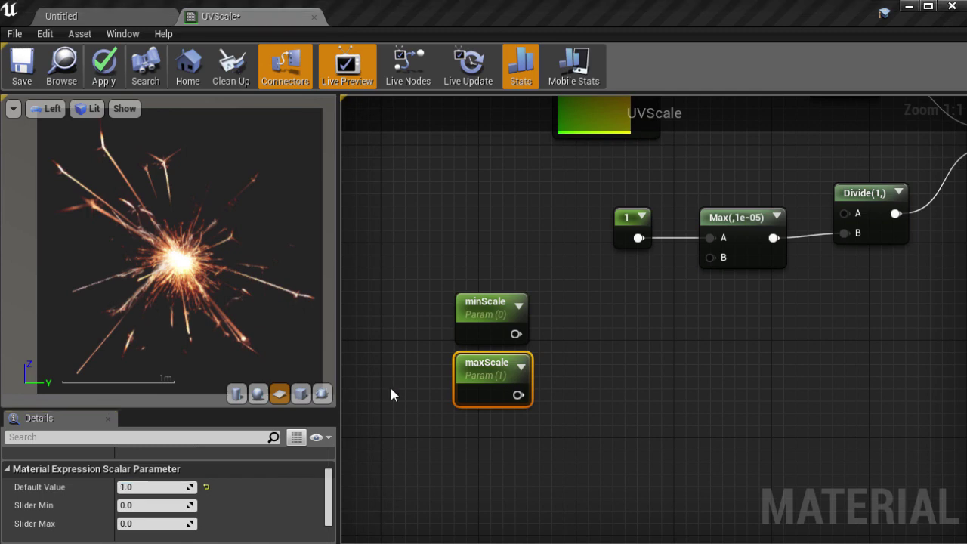
Step: Add a Lerp node beside the parameters and connect minScale to A and maxScale to B
right_click_drag(499, 466, 480, 386)
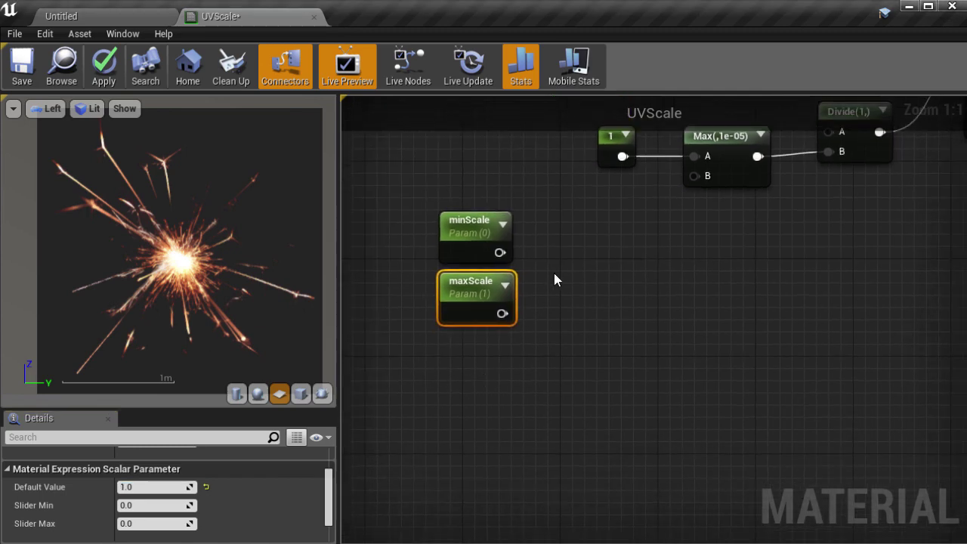
left_click(636, 279)
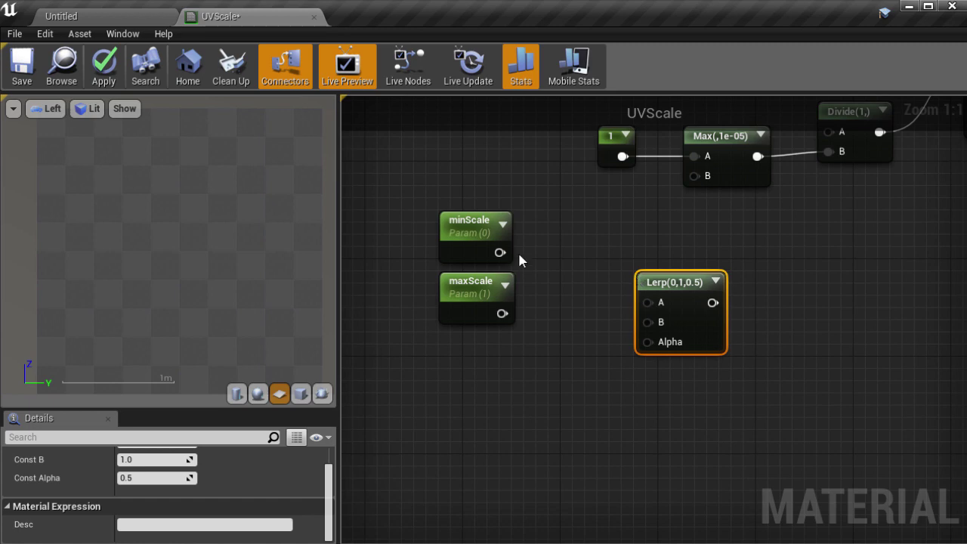
left_click_drag(501, 252, 648, 302)
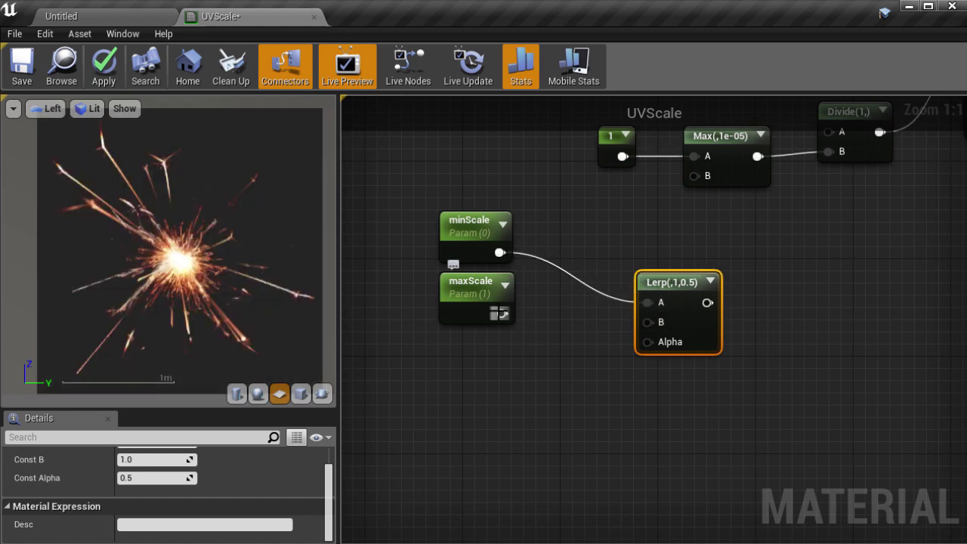
left_click_drag(502, 314, 652, 261)
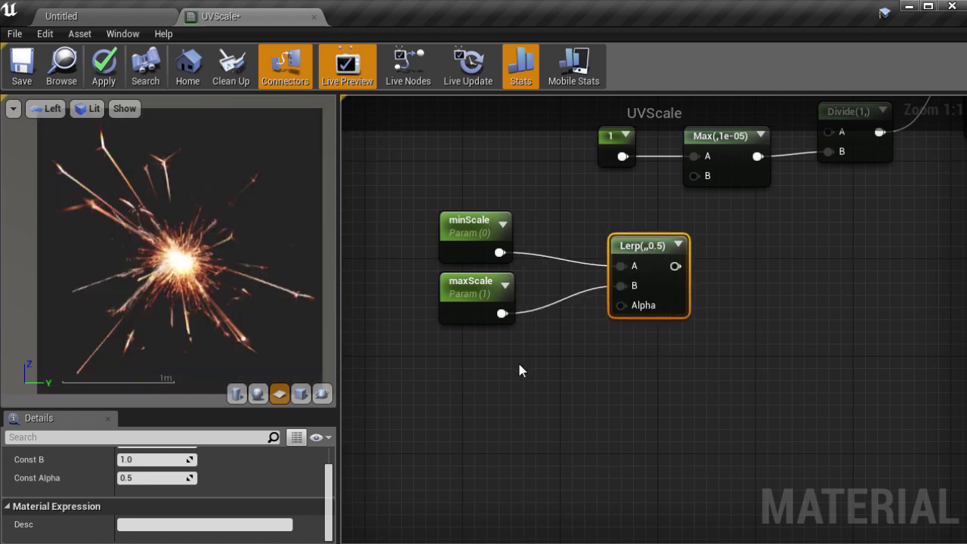
Step: Connect the Lerp output to Max's A input in place of the scalar constant, and delete that constant
right_click_drag(518, 370, 600, 447)
left_click_drag(602, 407, 620, 297)
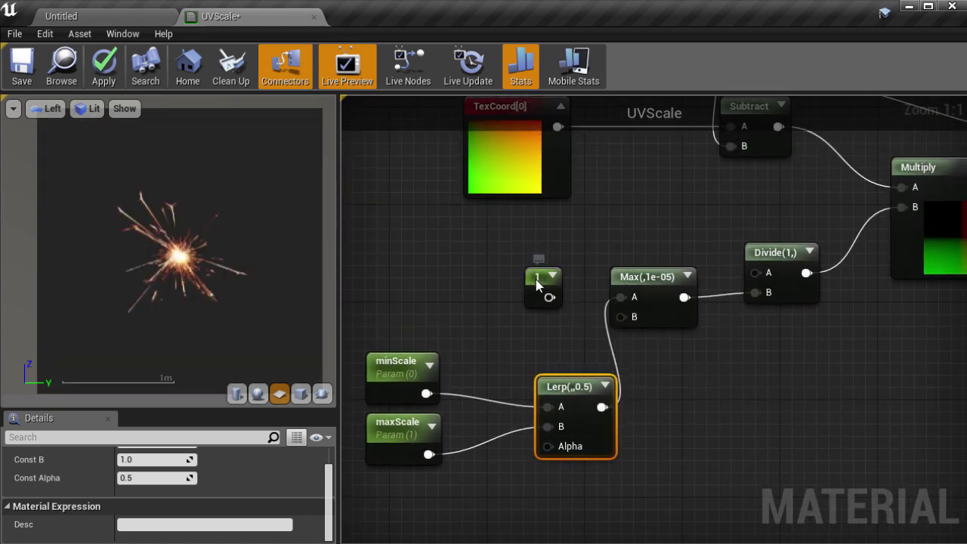
left_click(537, 286)
key("Delete")
Step: Test the Lerp node's Const Alpha at 0, 0.1, 0.5 and 8, and finish with it set to 1
right_click_drag(501, 345, 588, 205)
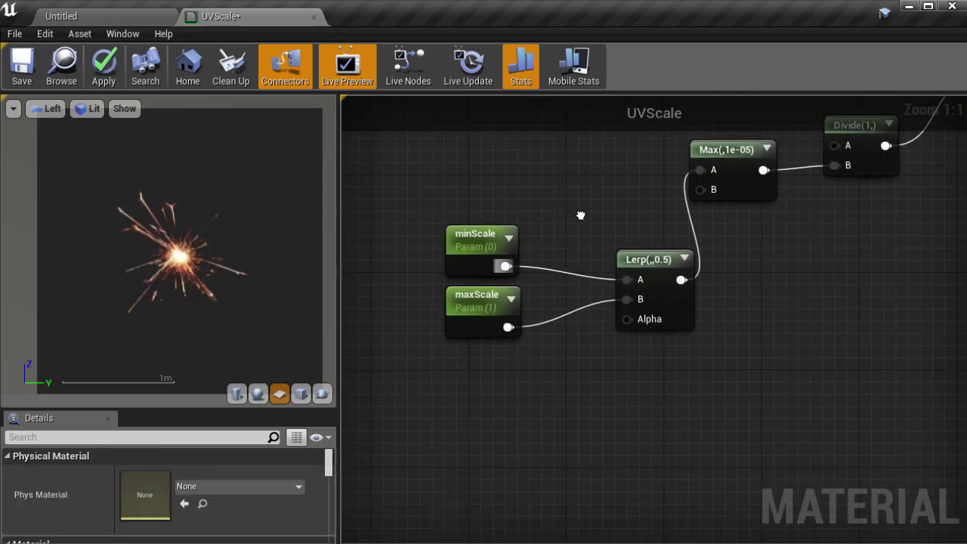
left_click(681, 305)
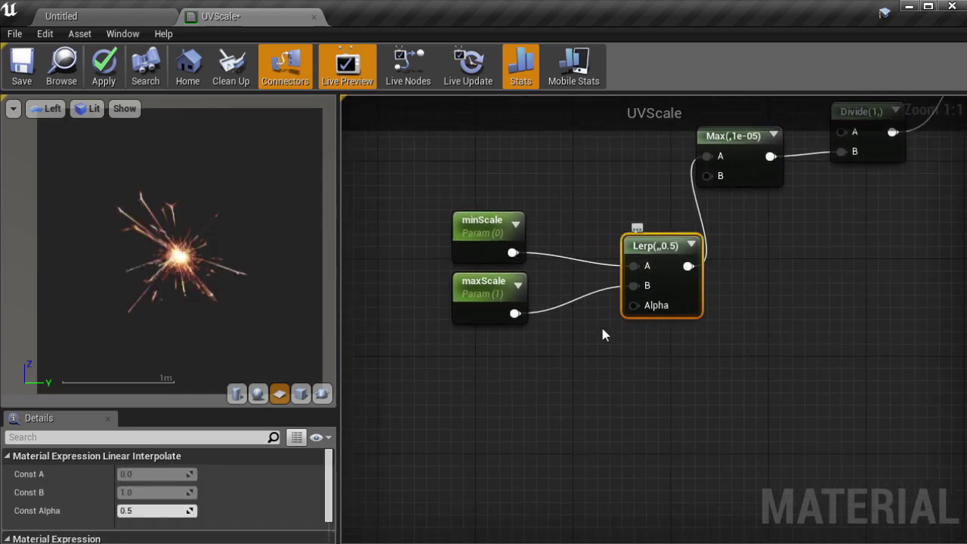
left_click(149, 511)
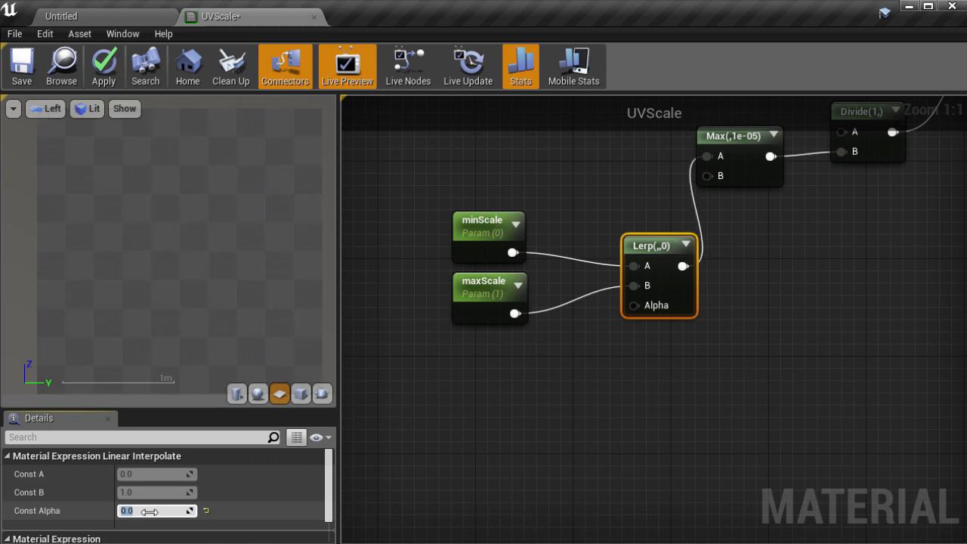
type("0.1")
key("Return")
type("0.5")
key("Return")
type("8")
key("Return")
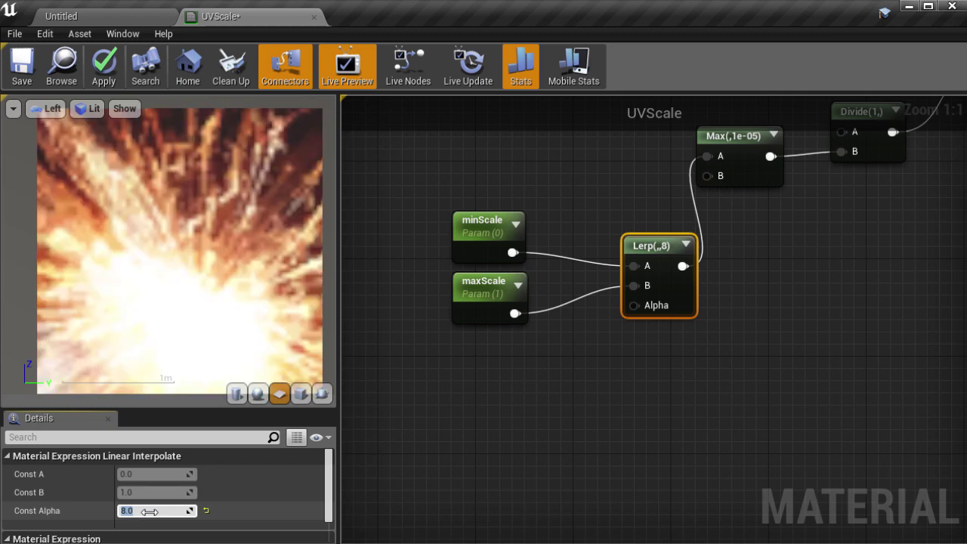
type("1")
key("Return")
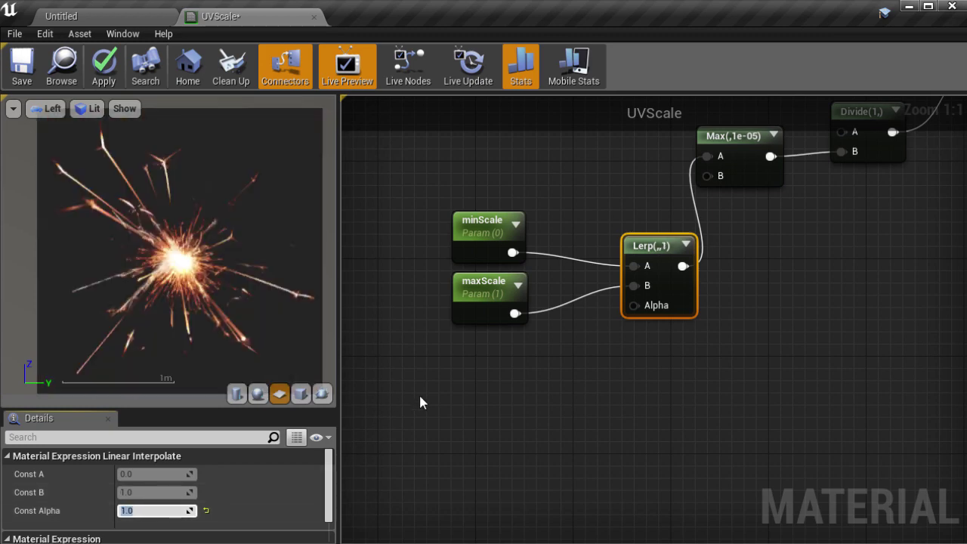